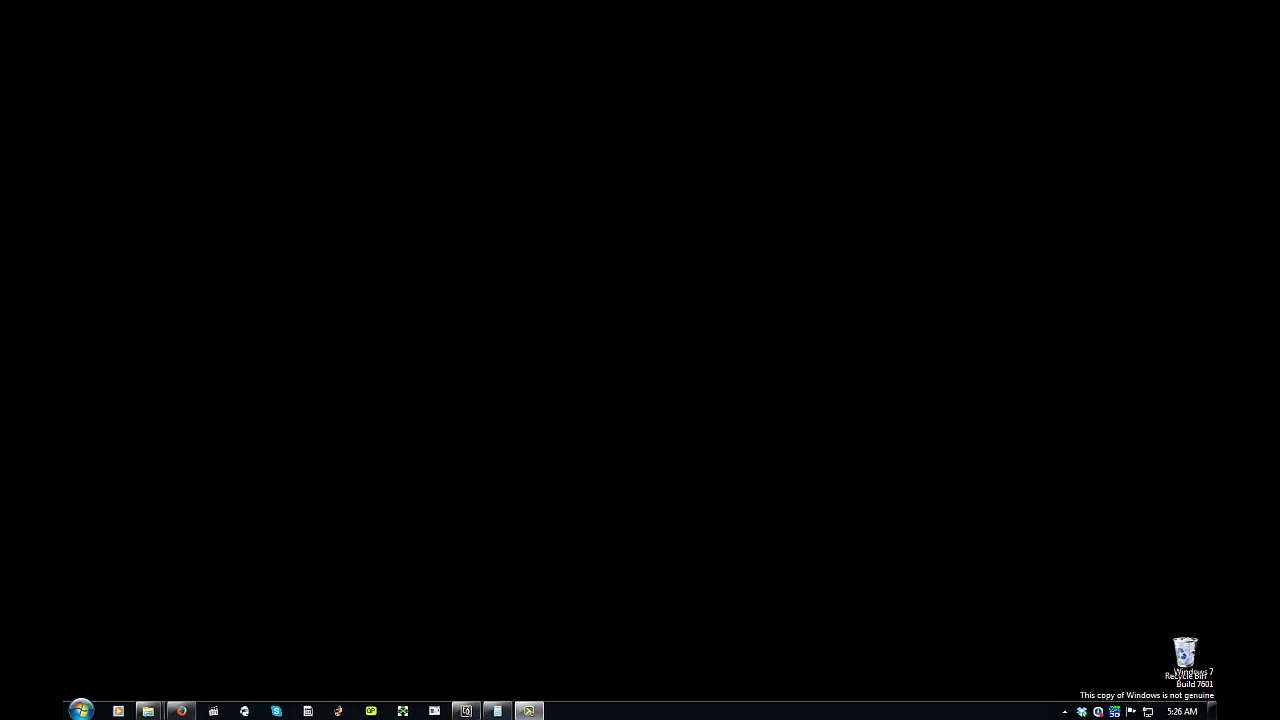
# Switch to Firefox and review the Windows XP note about Microsoft .Net Framework 4.0 on the GINA download page.
pyautogui.click(181, 711)
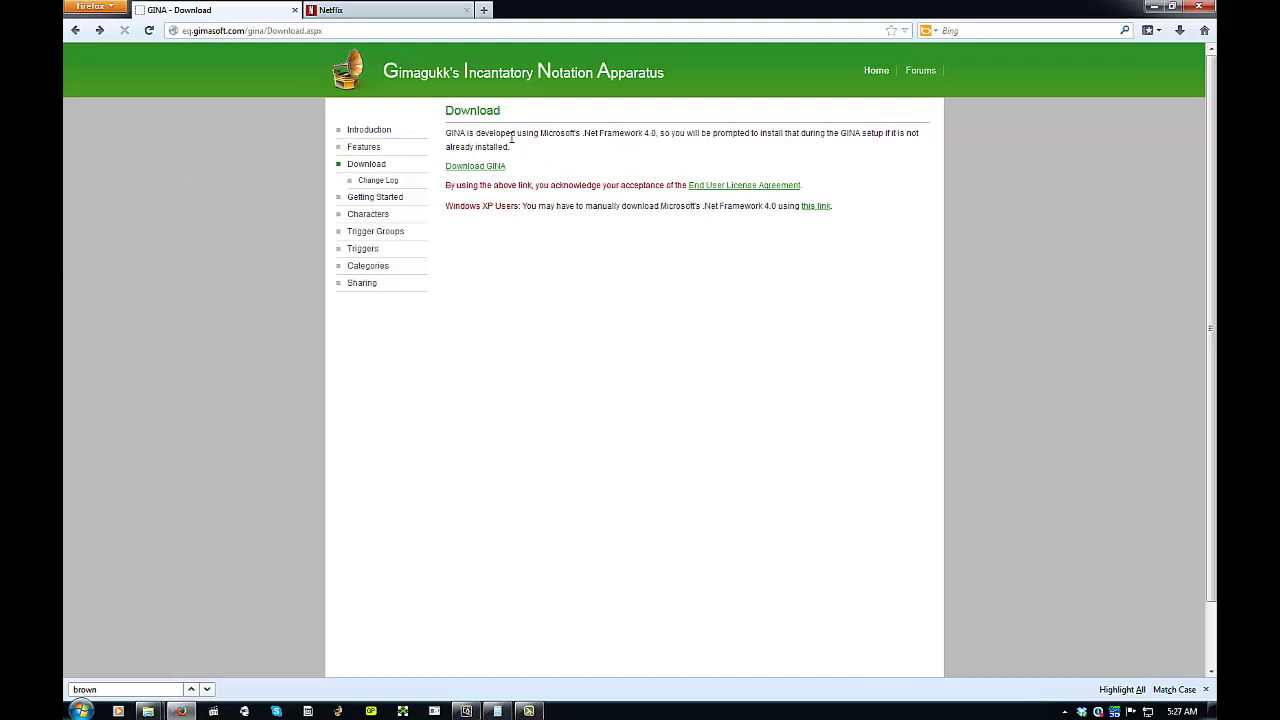
pyautogui.moveTo(556, 137); pyautogui.dragTo(569, 138)
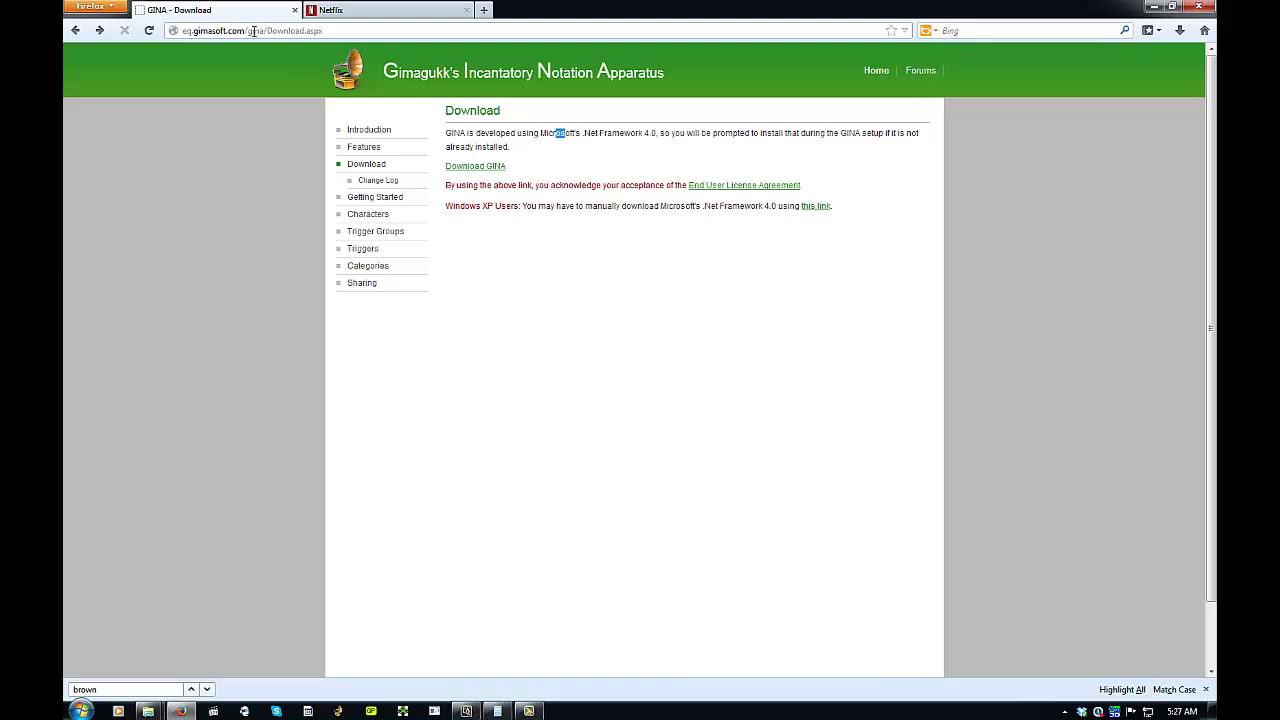
pyautogui.click(350, 170)
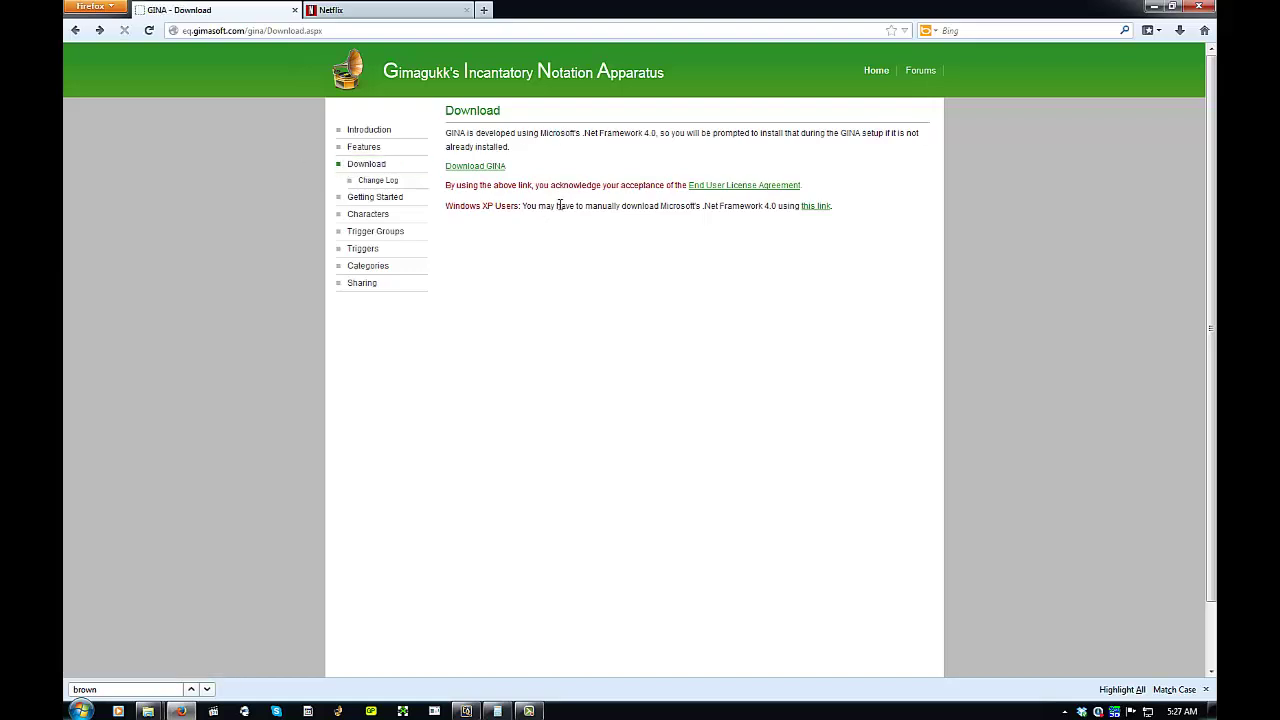
pyautogui.moveTo(455, 206); pyautogui.dragTo(817, 208)
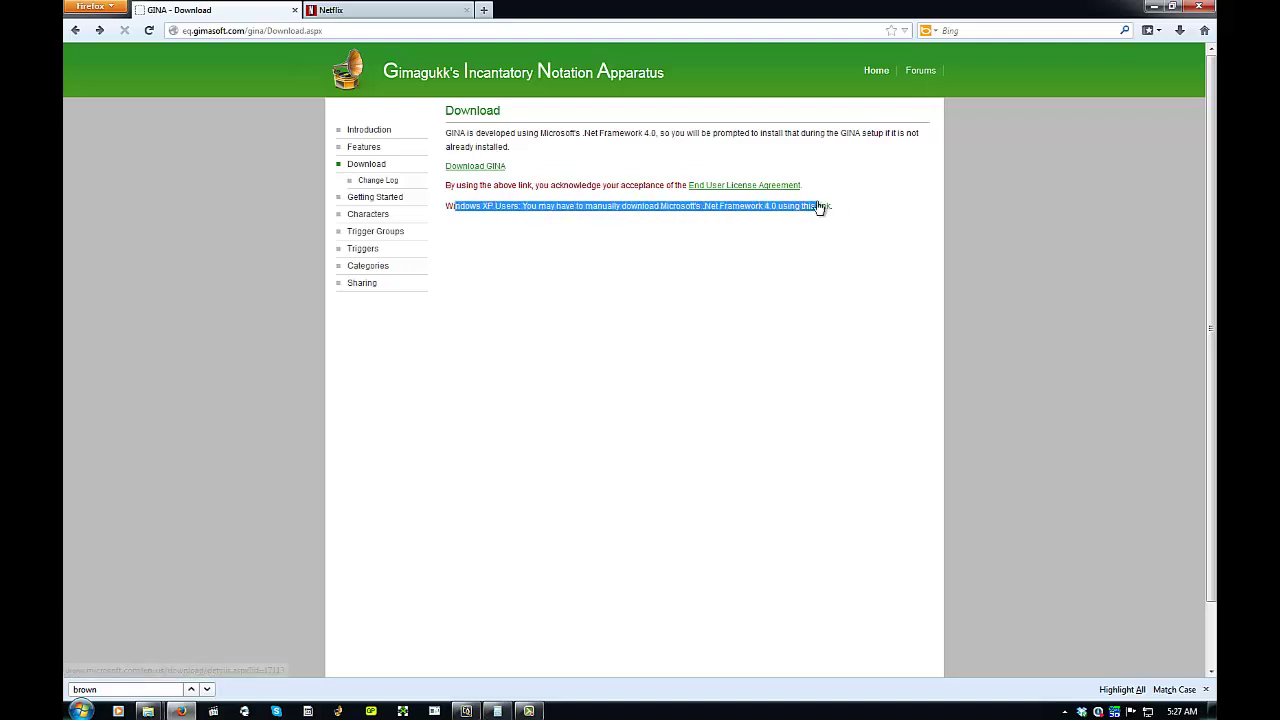
# Download the Microsoft .NET Framework 4 Client Profile web installer from the linked Microsoft page, declining the suggested add-on.
pyautogui.click(817, 207)
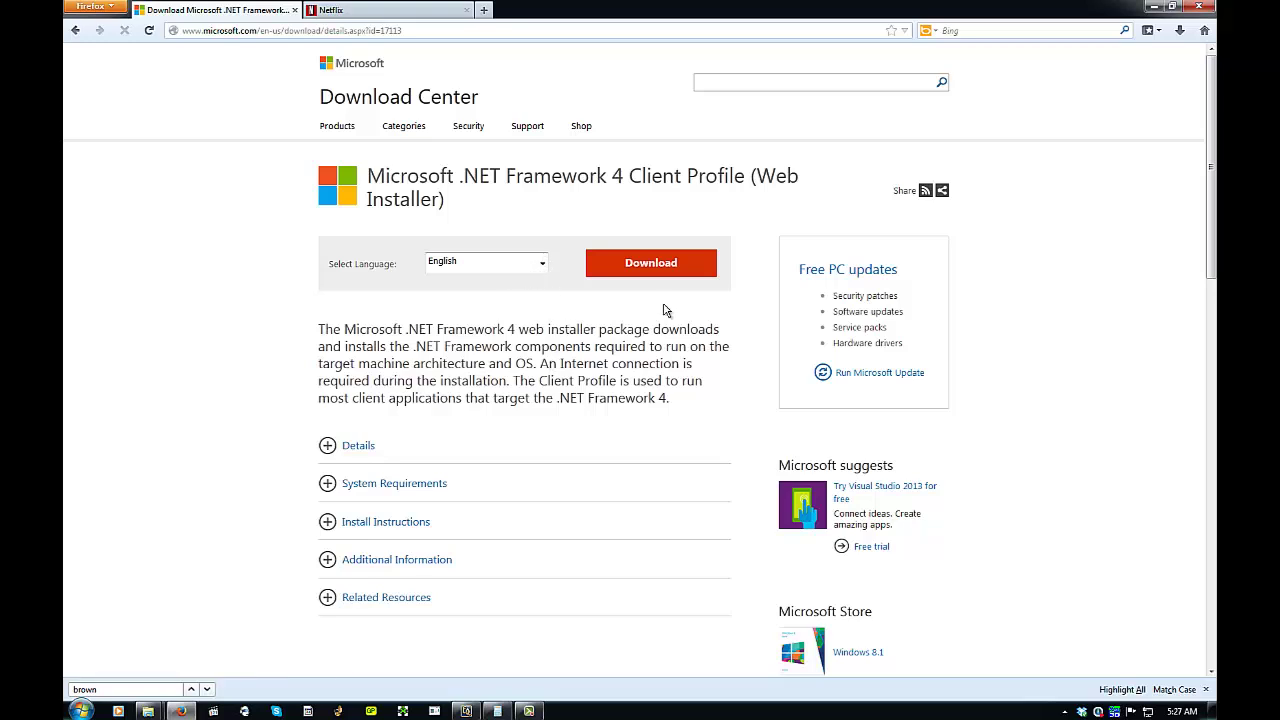
pyautogui.click(663, 262)
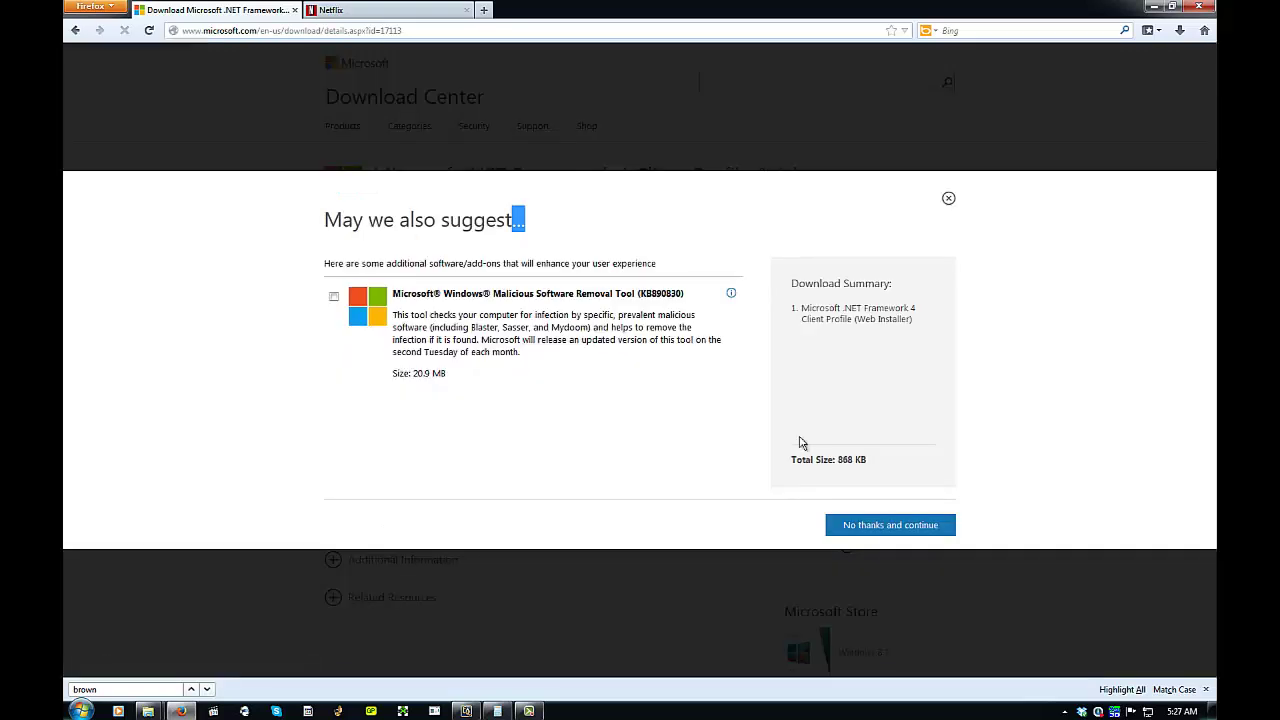
pyautogui.click(866, 527)
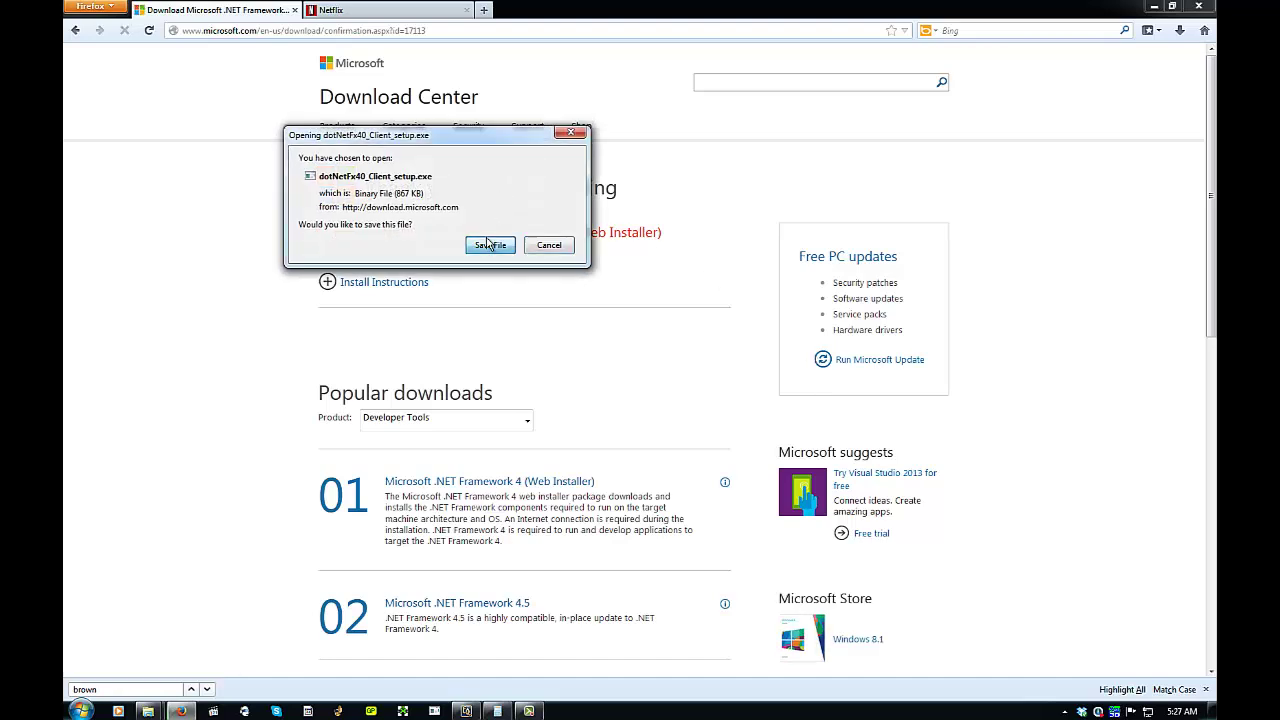
pyautogui.click(488, 245)
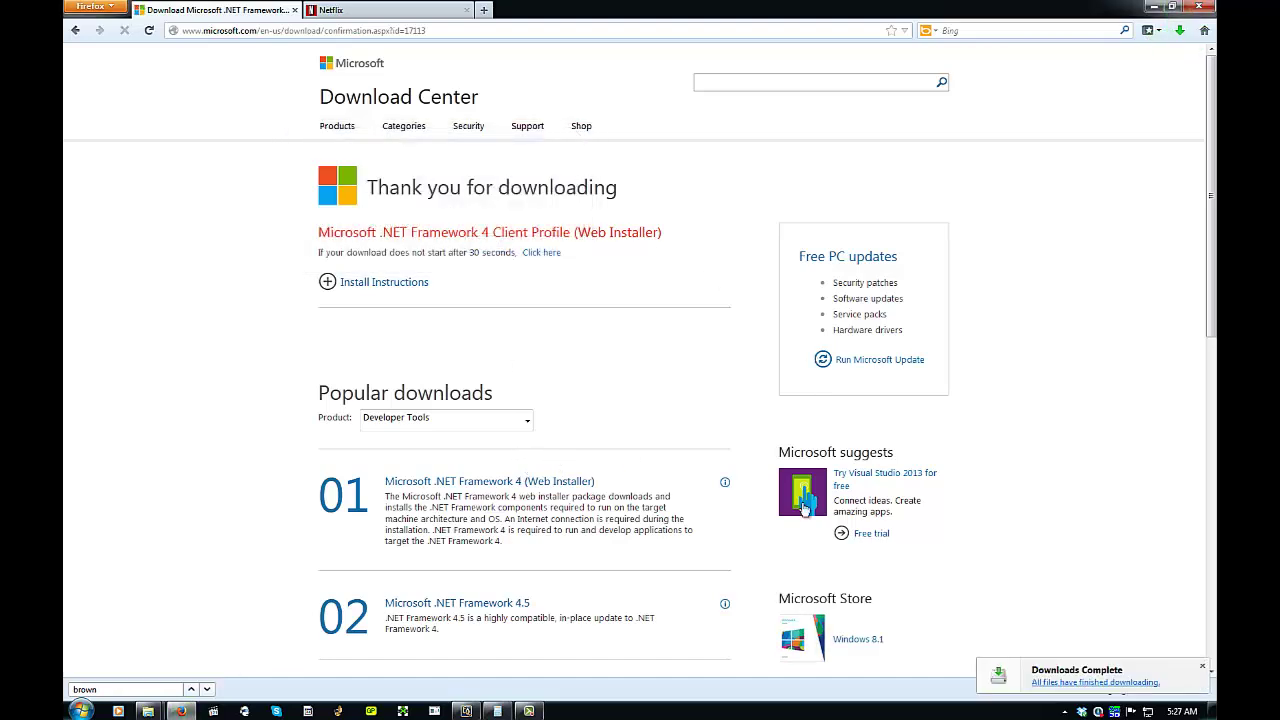
# Run the downloaded dotNetFx40_Client_setup(2).exe, and close its setup dialog and the downloads window.
pyautogui.click(1038, 684)
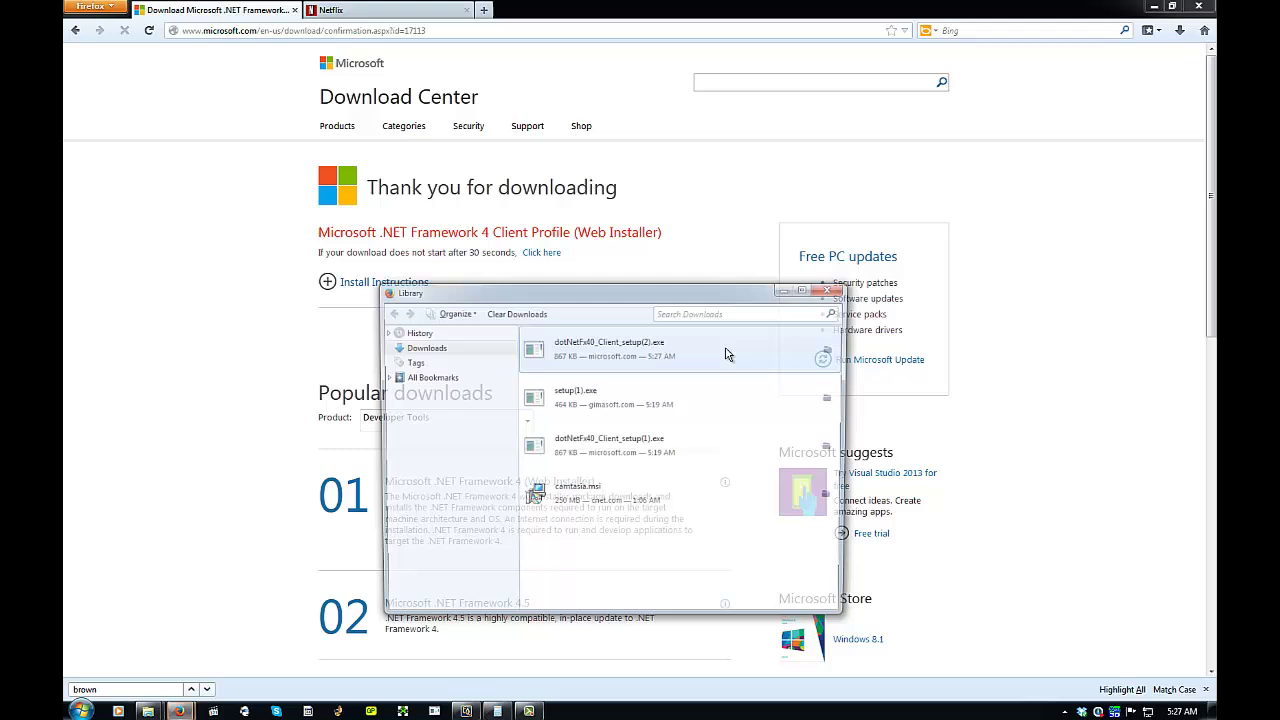
pyautogui.doubleClick(595, 371)
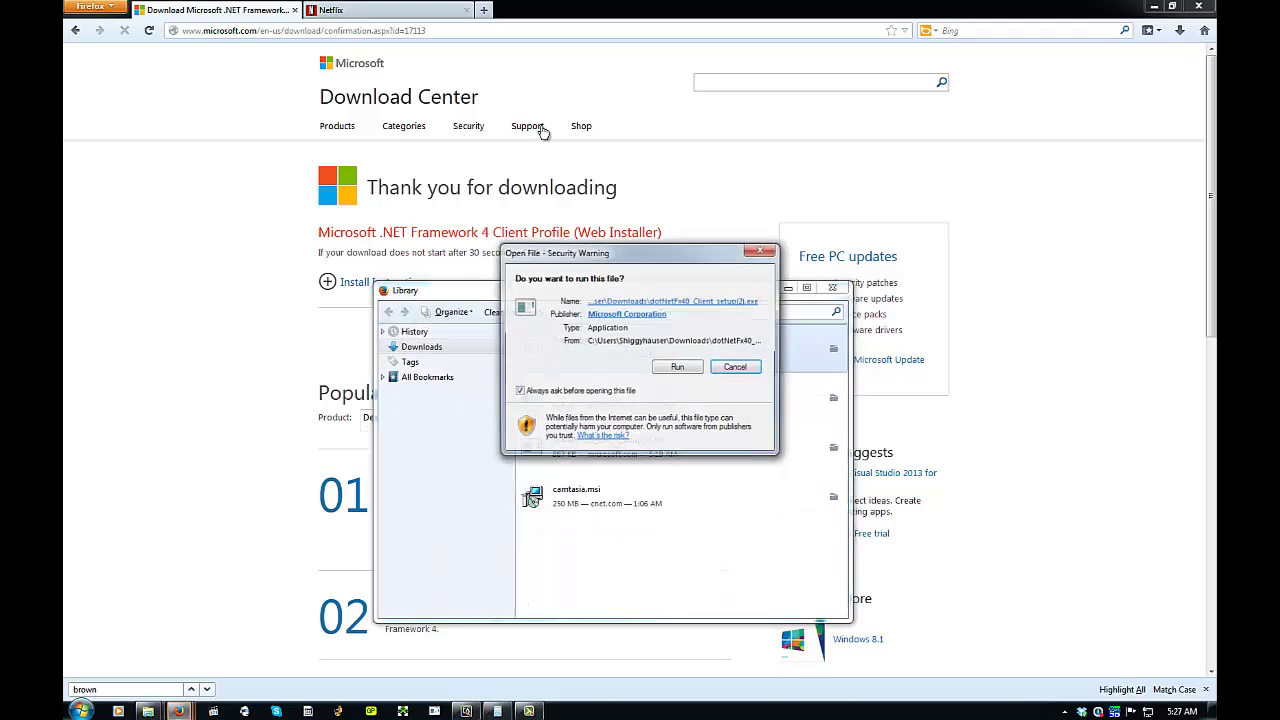
pyautogui.click(695, 376)
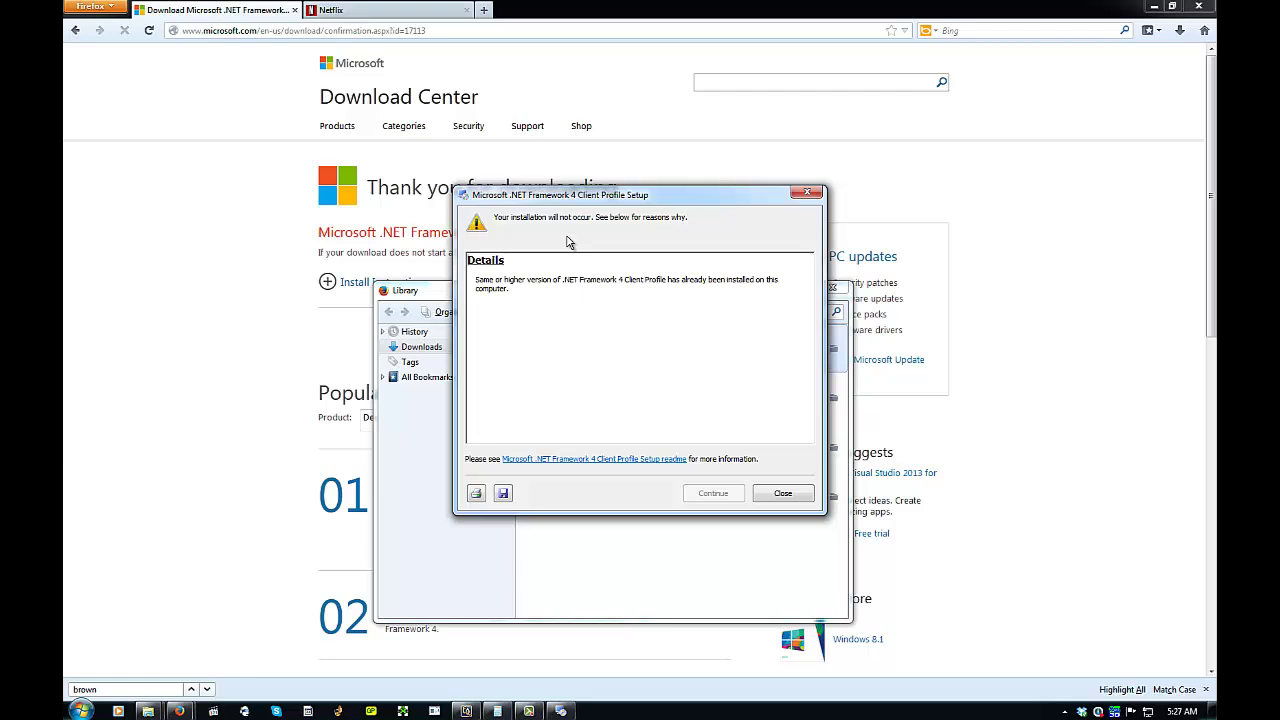
pyautogui.click(783, 494)
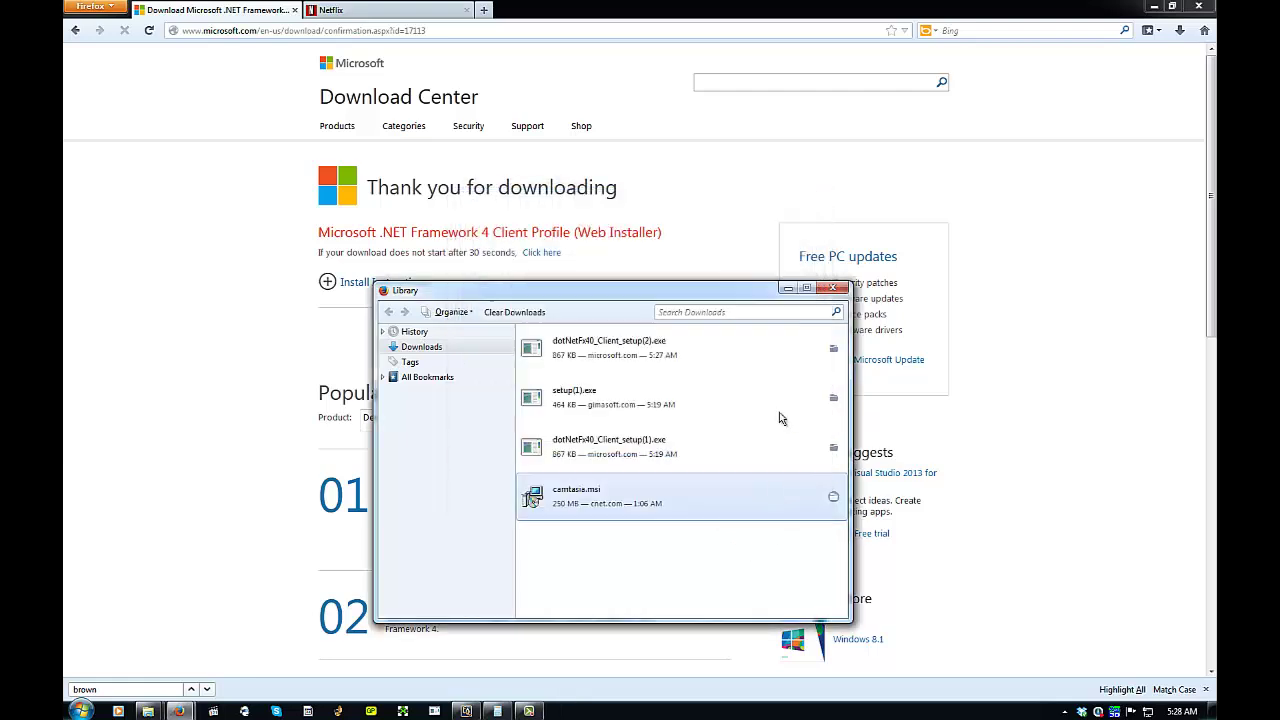
pyautogui.click(829, 288)
# Return to the GINA download page and download GINA's setup.exe.
pyautogui.click(76, 31)
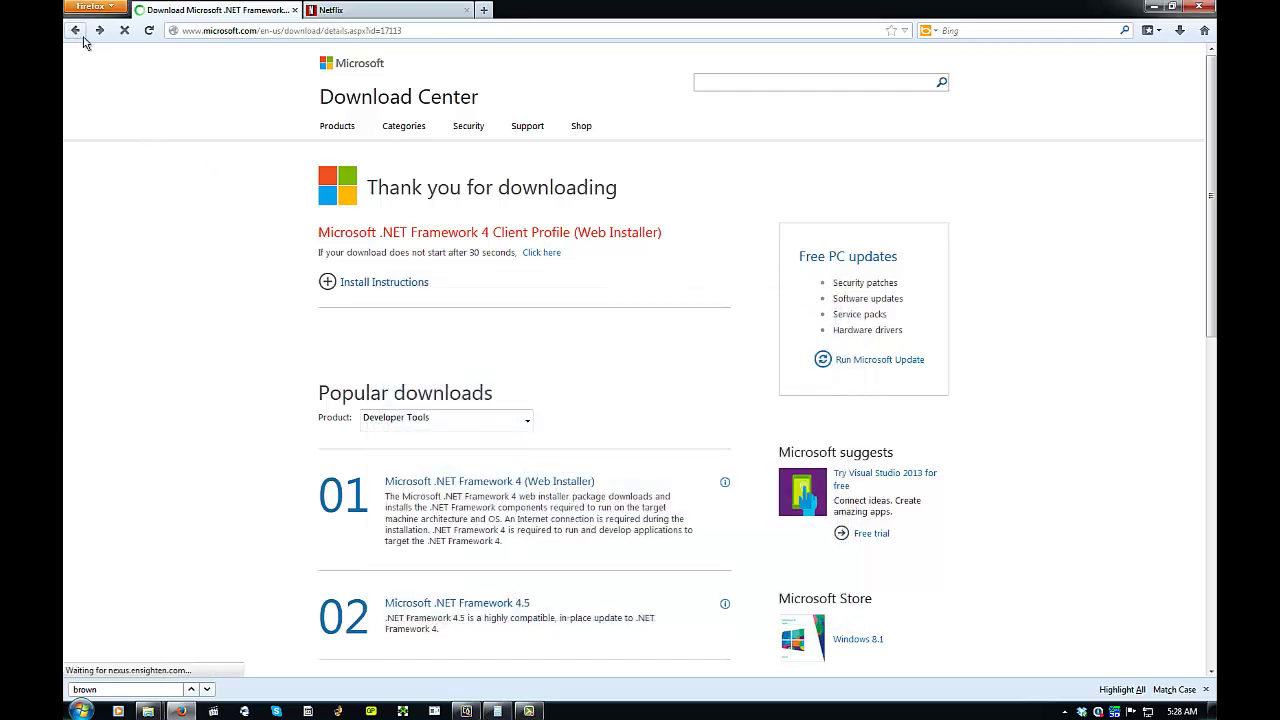
pyautogui.click(76, 31)
pyautogui.click(100, 31)
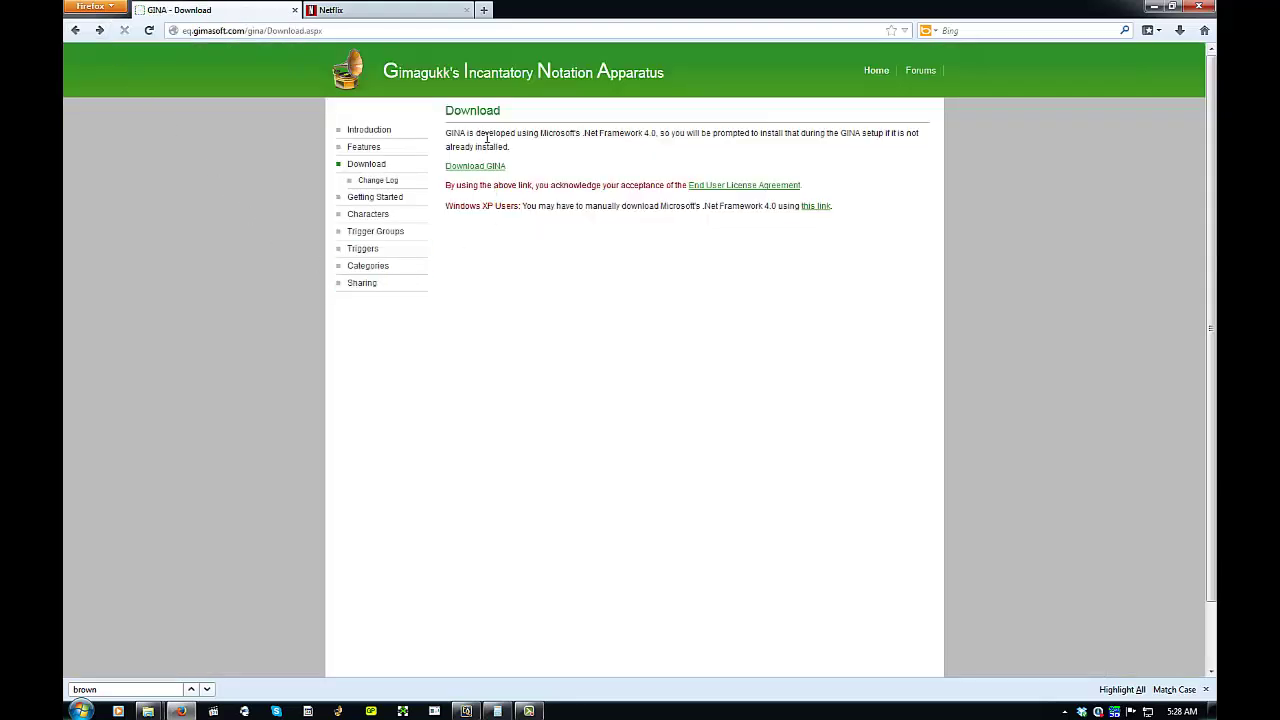
pyautogui.moveTo(420, 69); pyautogui.dragTo(669, 105)
pyautogui.click(645, 248)
pyautogui.click(455, 168)
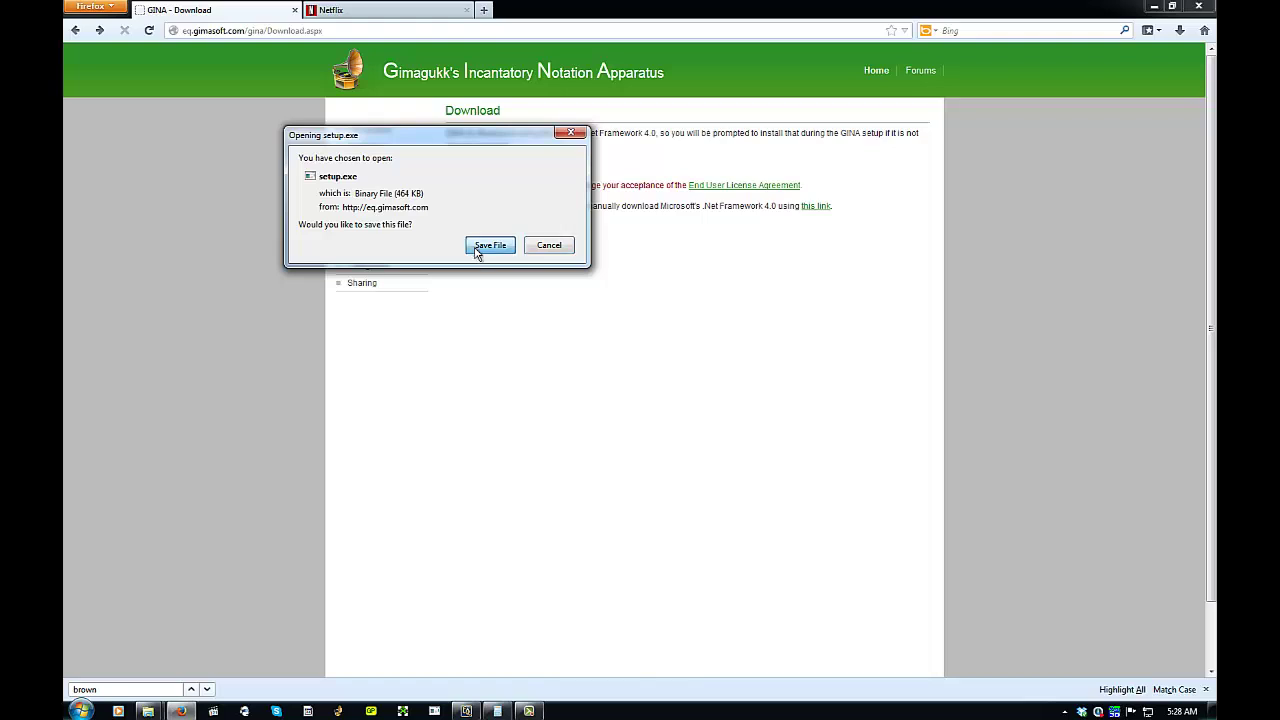
pyautogui.press('Return')
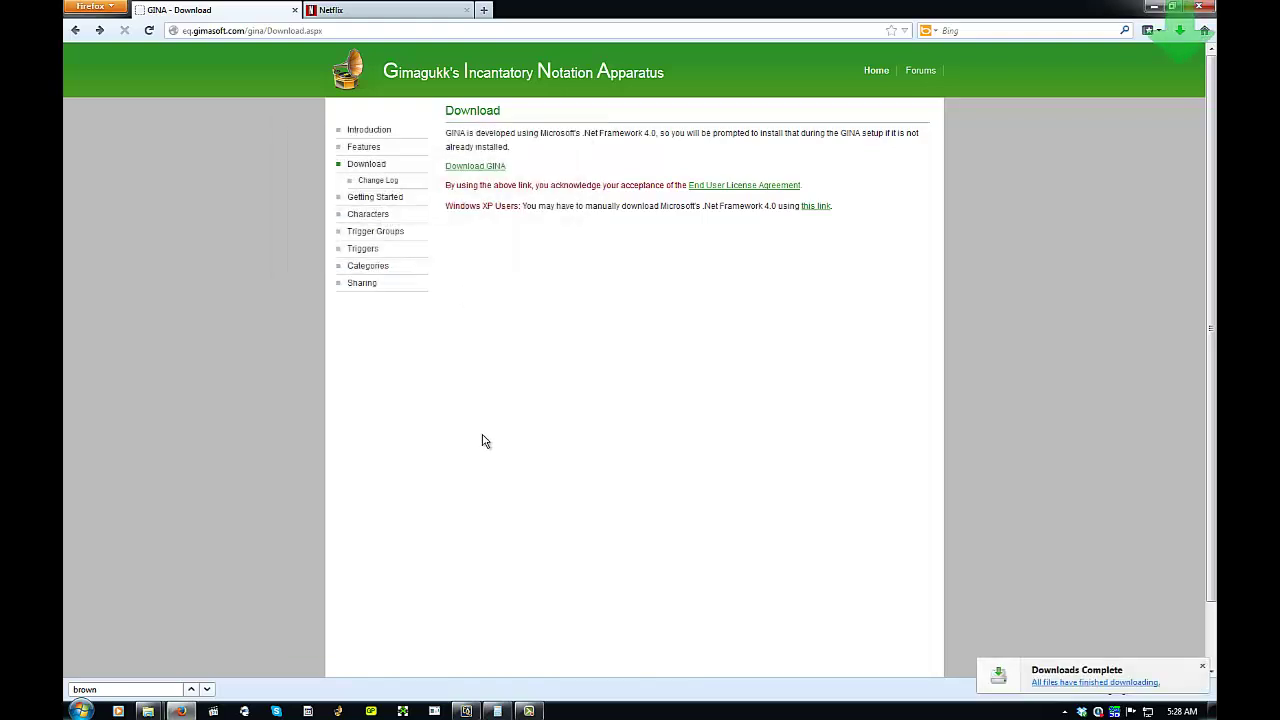
# Run the newly downloaded setup(2).exe from the list of downloads.
pyautogui.click(1053, 680)
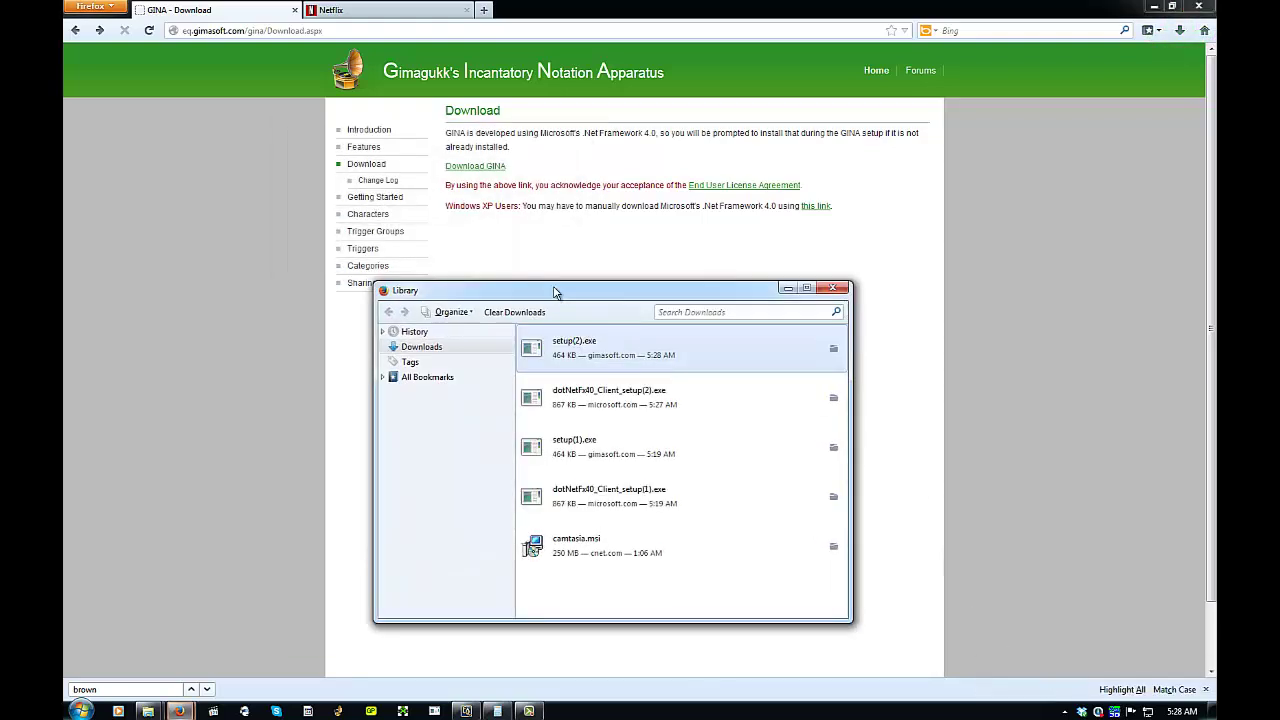
pyautogui.doubleClick(592, 360)
pyautogui.click(690, 368)
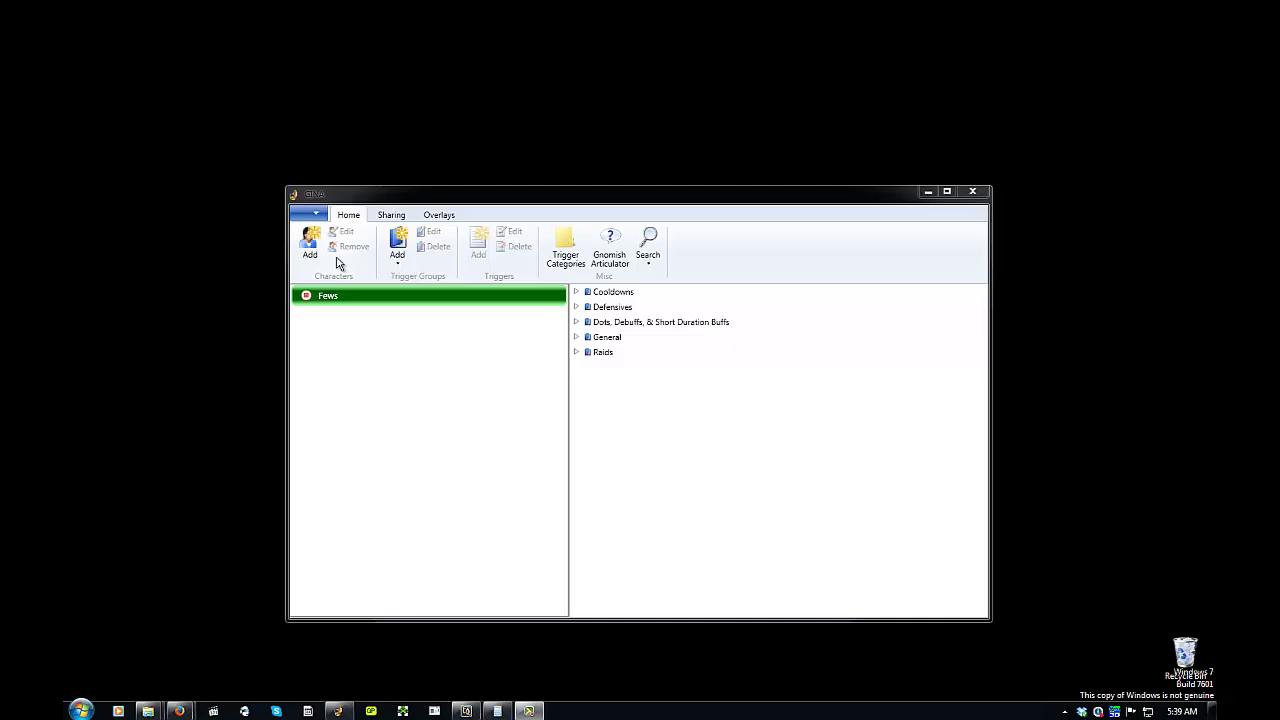
# Examine the Ranger Burns triggers inside the Cooldowns trigger group and collapse the groups again.
pyautogui.click(575, 291)
pyautogui.click(588, 338)
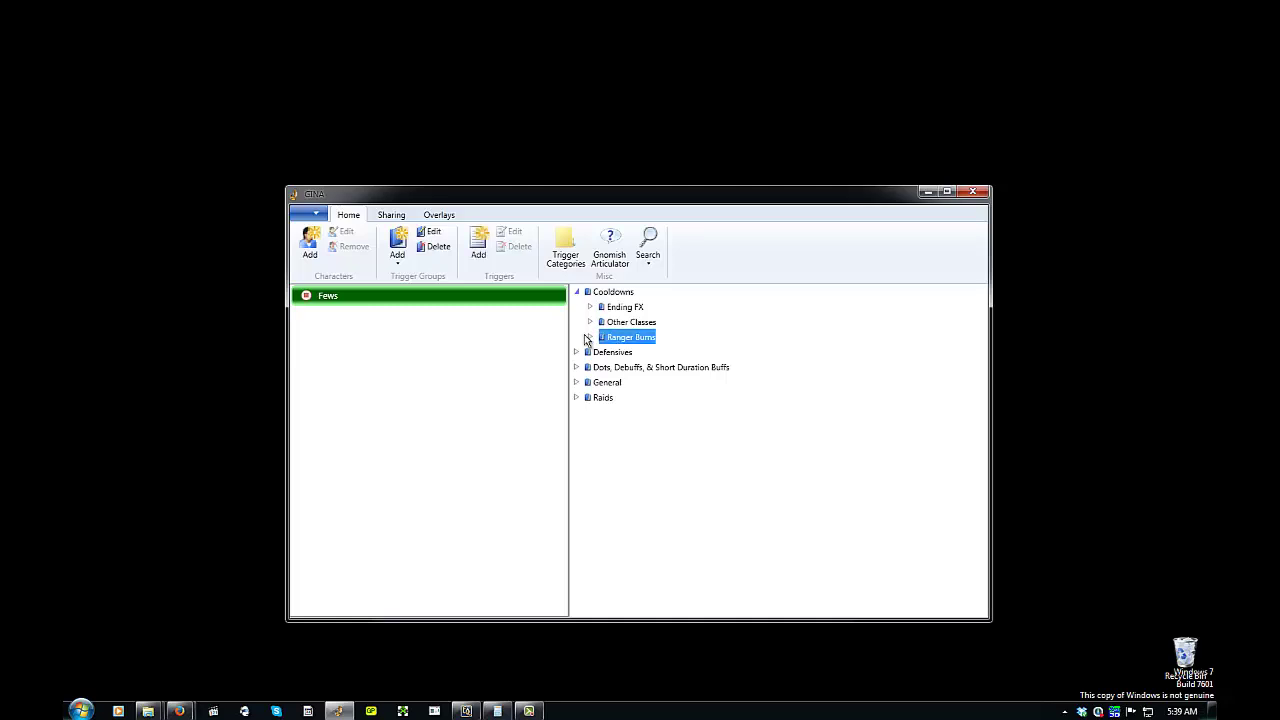
pyautogui.click(589, 337)
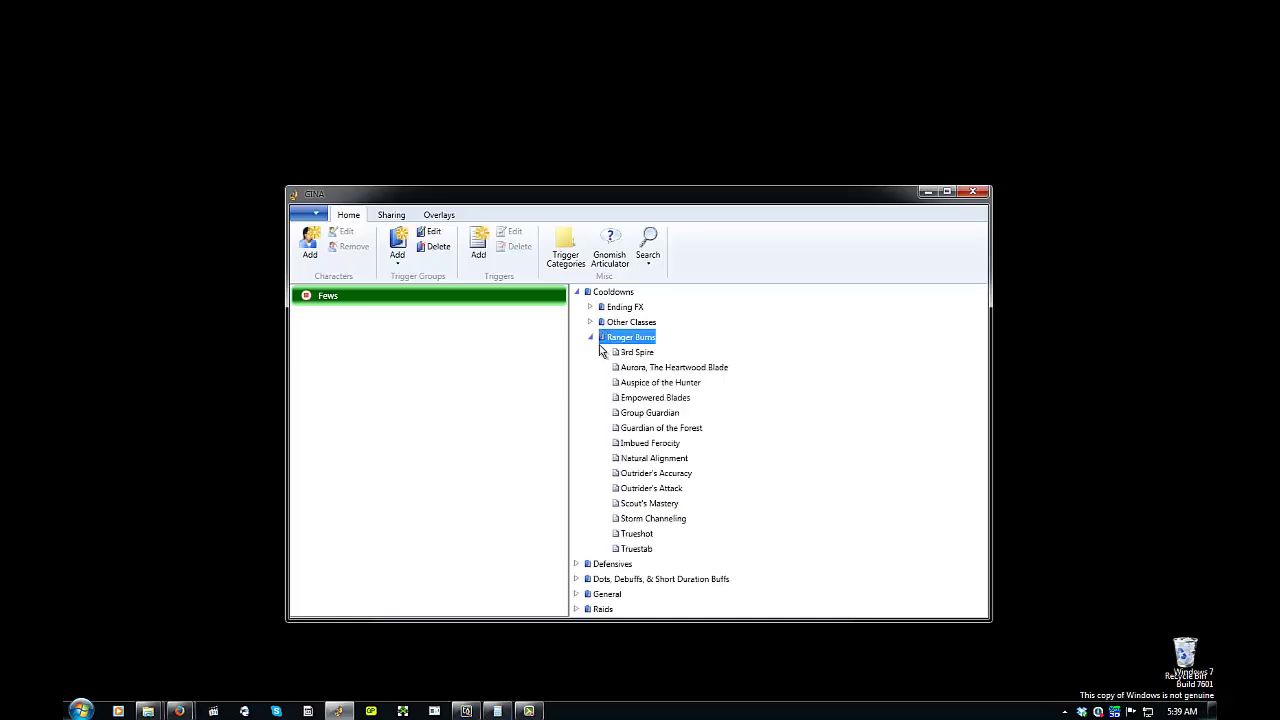
pyautogui.click(590, 338)
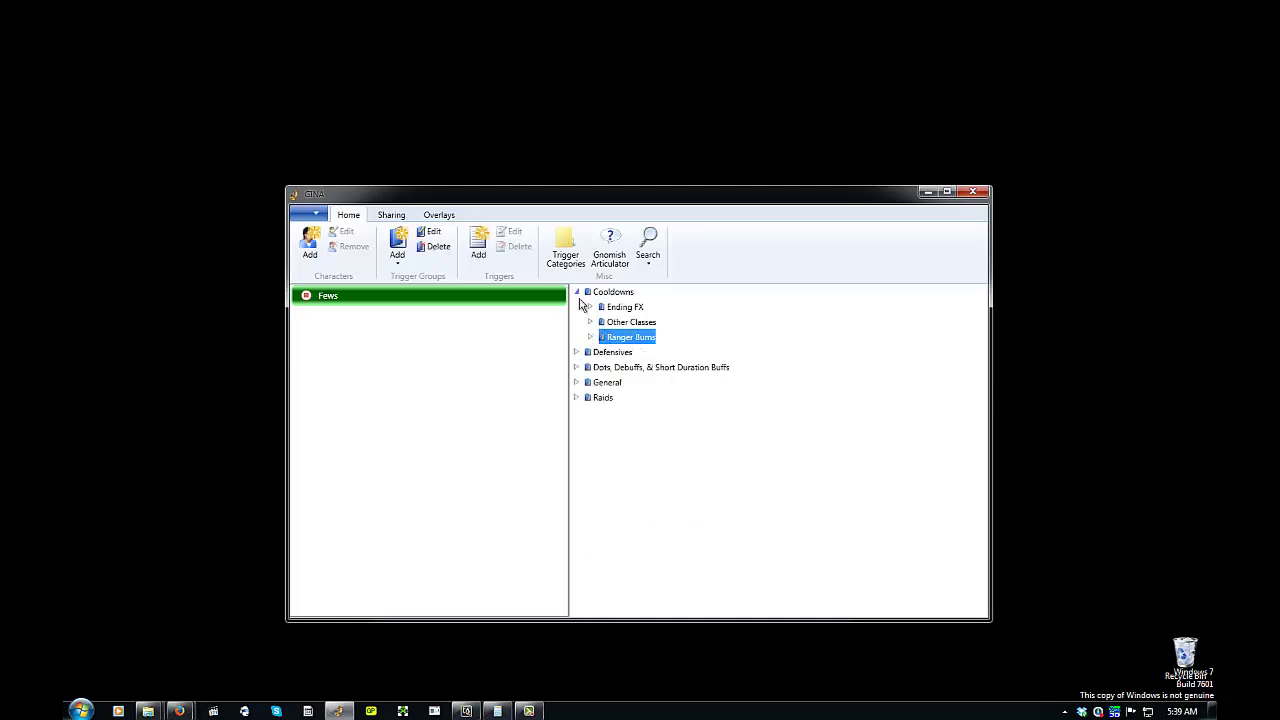
pyautogui.click(576, 292)
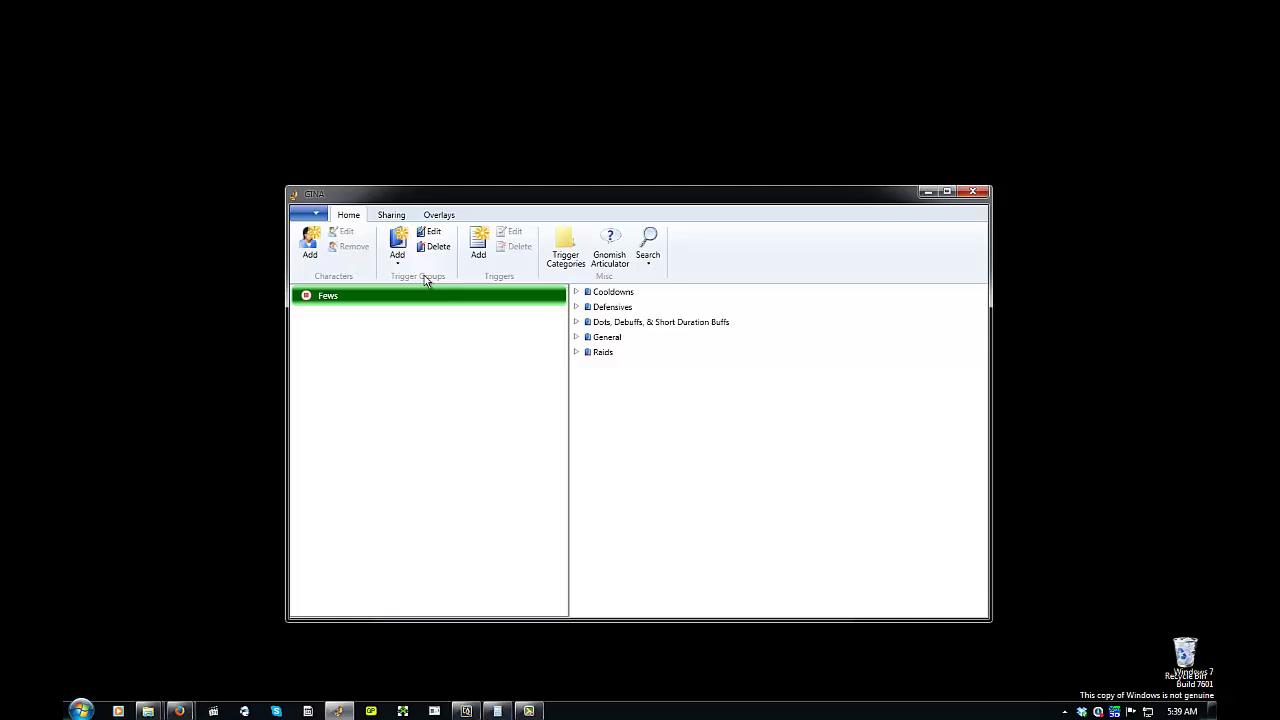
# Start a new character in GINA with the profile name Test Profile and the character name Fews.
pyautogui.click(310, 245)
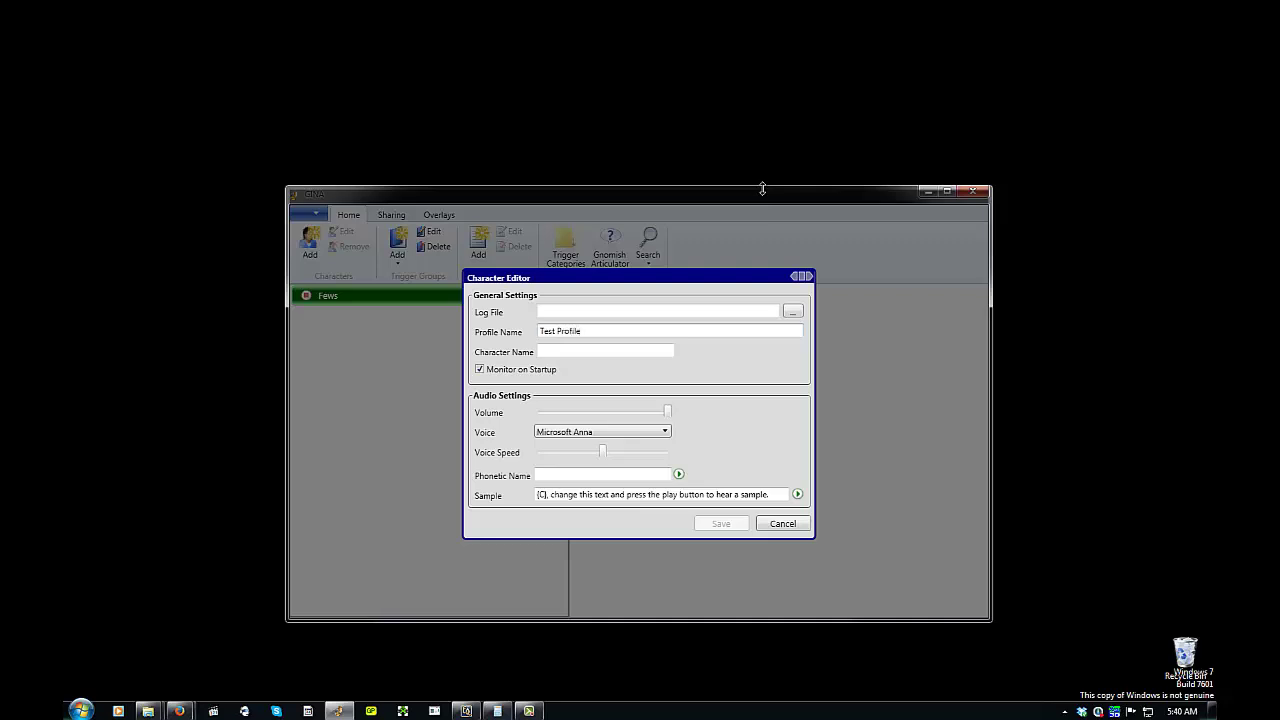
pyautogui.press('Tab')
pyautogui.hotkey('shift', 'Right')
pyautogui.hotkey('shift', 'Right')
pyautogui.hotkey('shift', 'Right')
pyautogui.hotkey('shift', 'Right')
pyautogui.hotkey('shift', 'Right')
pyautogui.hotkey('shift', 'Right')
pyautogui.hotkey('shift', 'Right')
pyautogui.hotkey('shift', 'Right')
pyautogui.hotkey('shift', 'Right')
pyautogui.press('BackSpace')
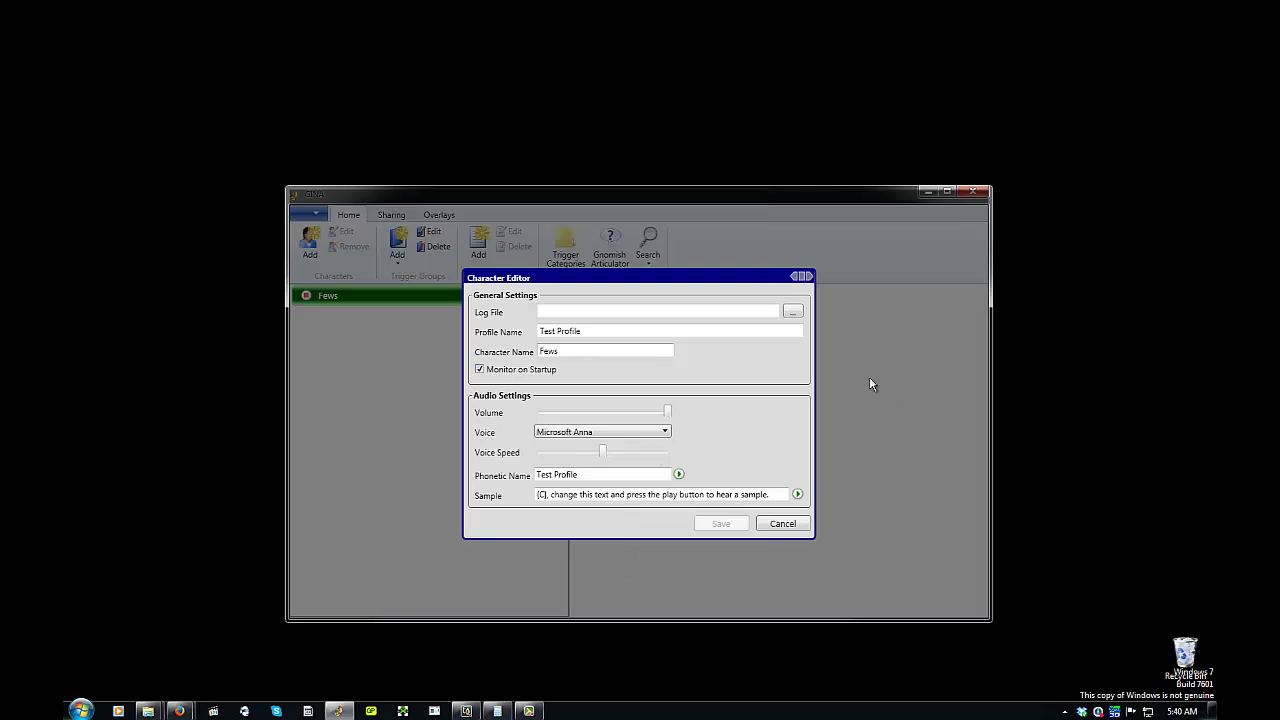
# Browse for the character's log file in the Users > Public > Sony Online Entertainment > Installed Games folder on Local Disk (C:).
pyautogui.click(794, 314)
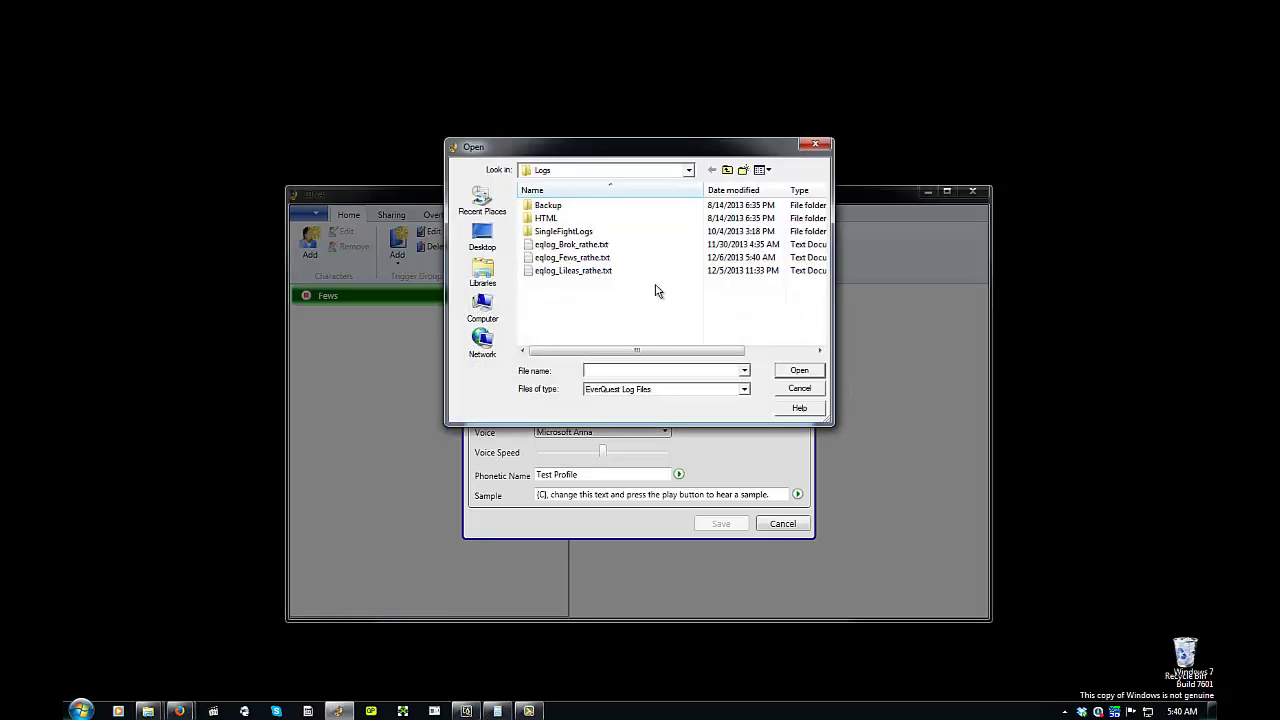
pyautogui.click(682, 172)
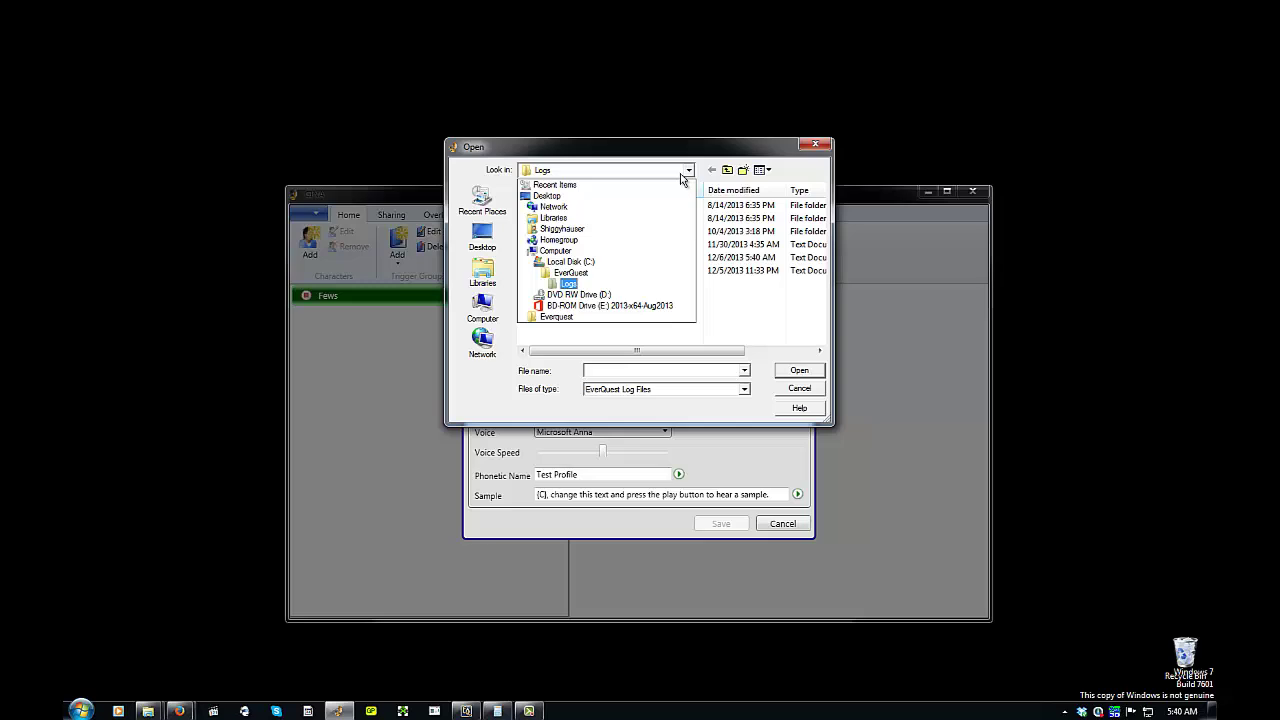
pyautogui.click(584, 261)
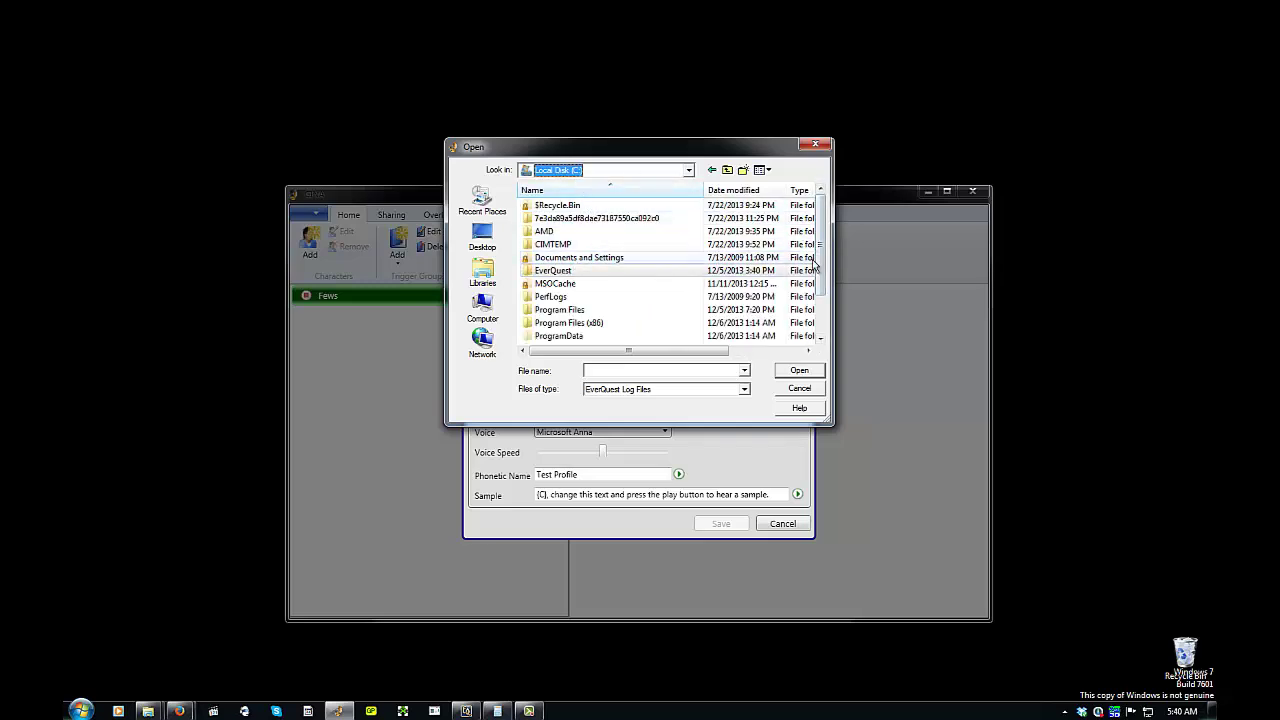
pyautogui.scroll(-2, 814, 262)
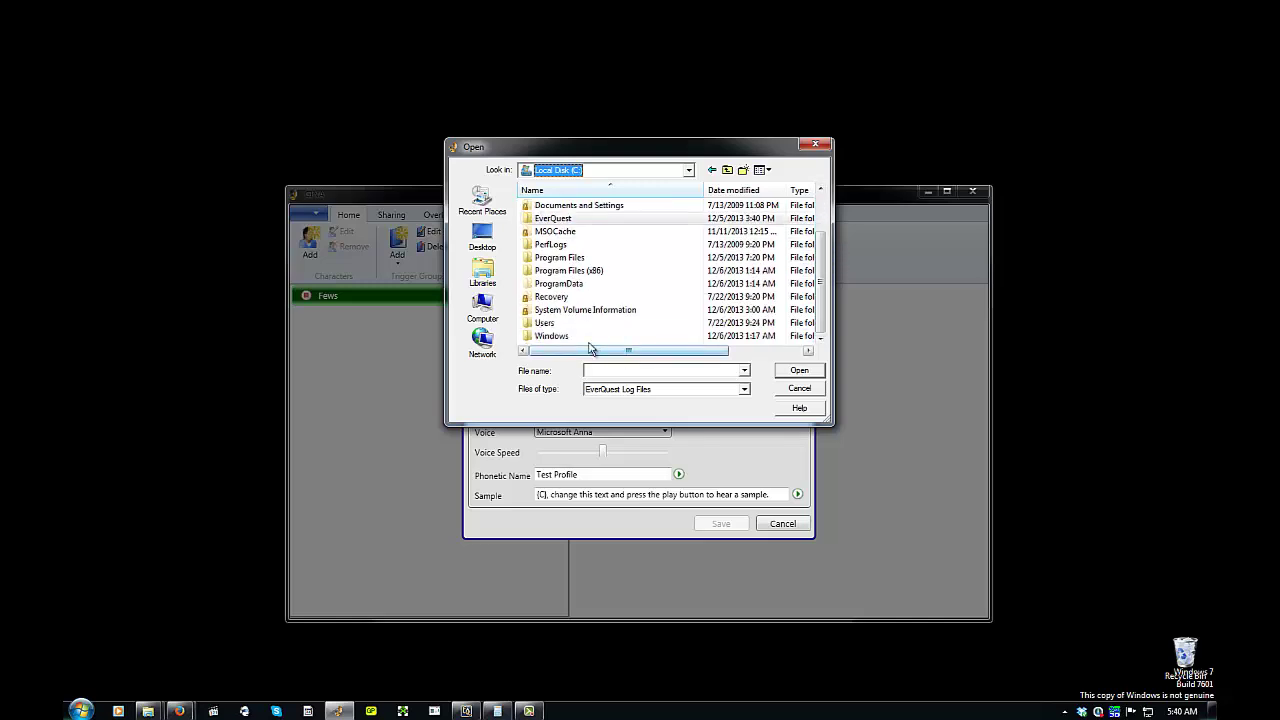
pyautogui.doubleClick(574, 325)
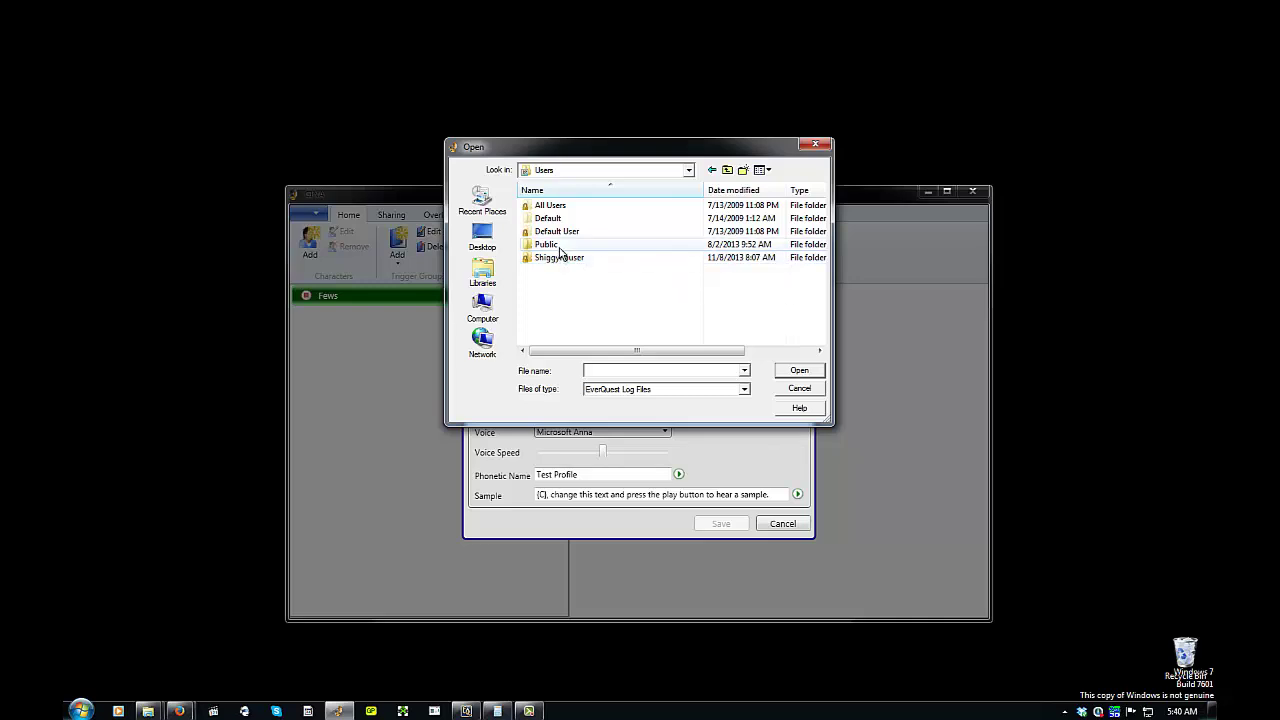
pyautogui.doubleClick(548, 245)
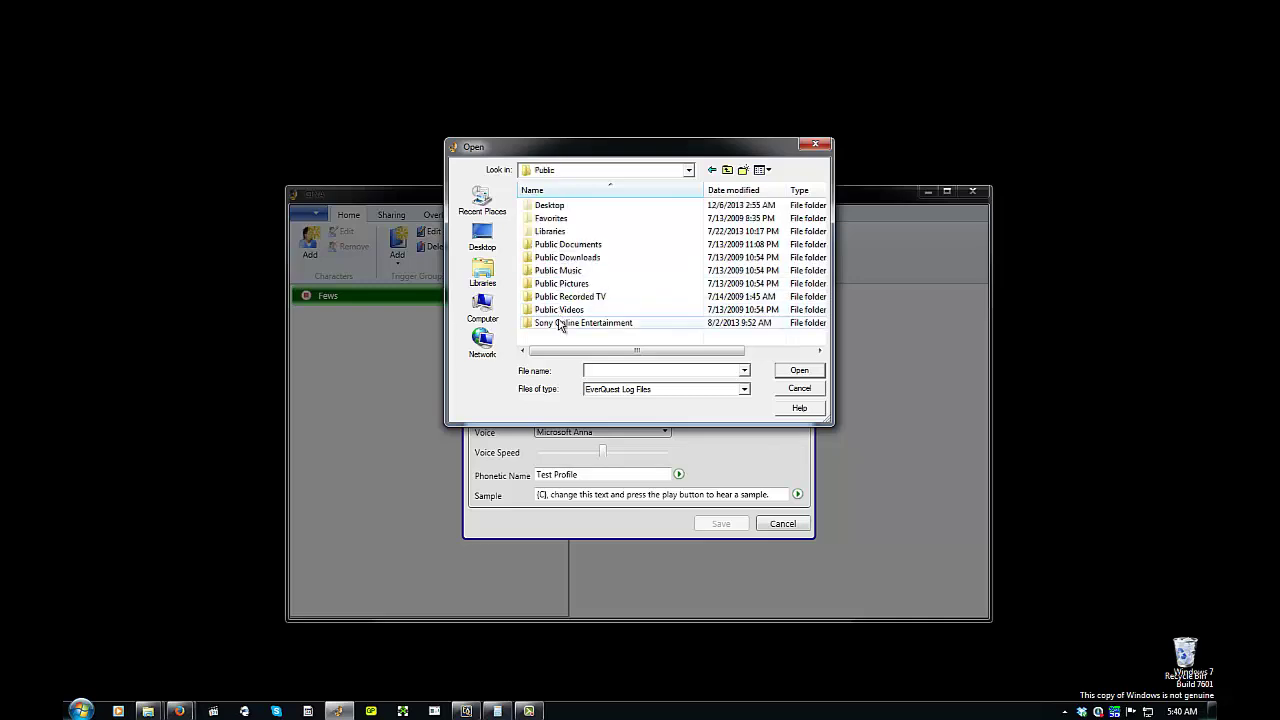
pyautogui.doubleClick(562, 323)
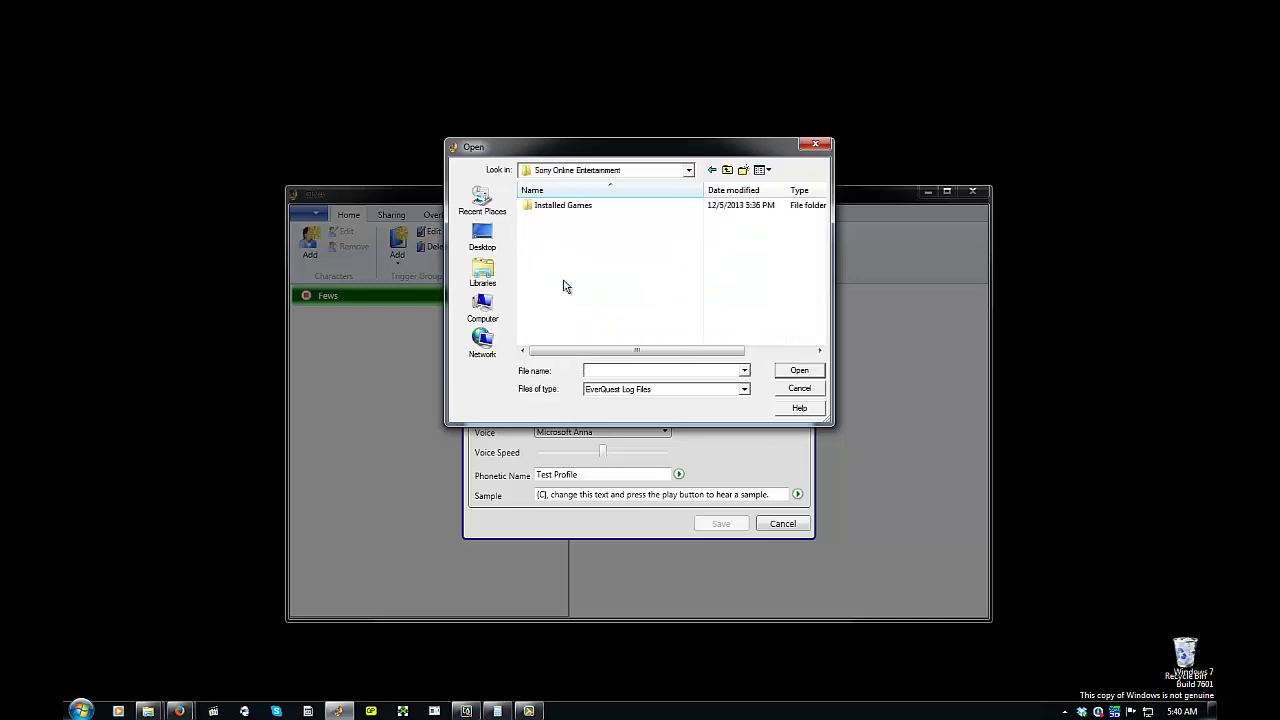
pyautogui.doubleClick(564, 210)
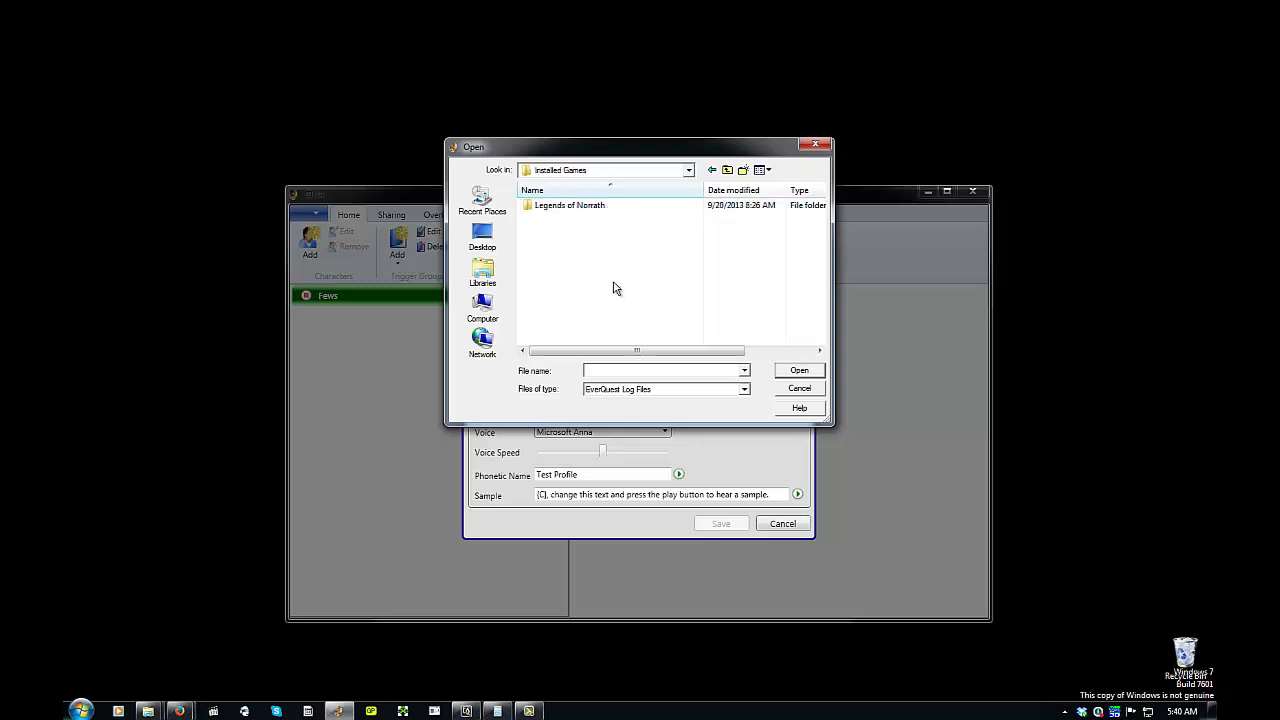
pyautogui.scroll(-1, 615, 288)
pyautogui.scroll(1, 654, 240)
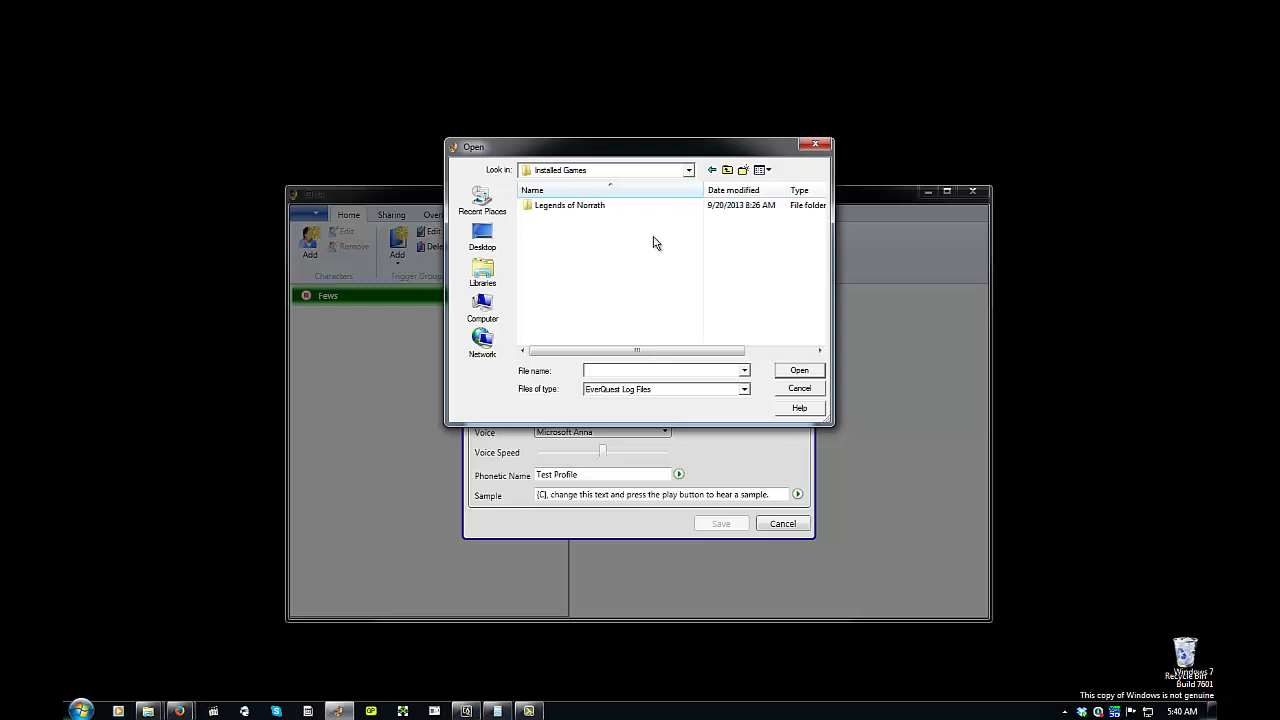
# Choose eqlog_Fews_rathe.txt from the EverQuest > Logs folder on Local Disk (C:) as the character's log file.
pyautogui.click(637, 167)
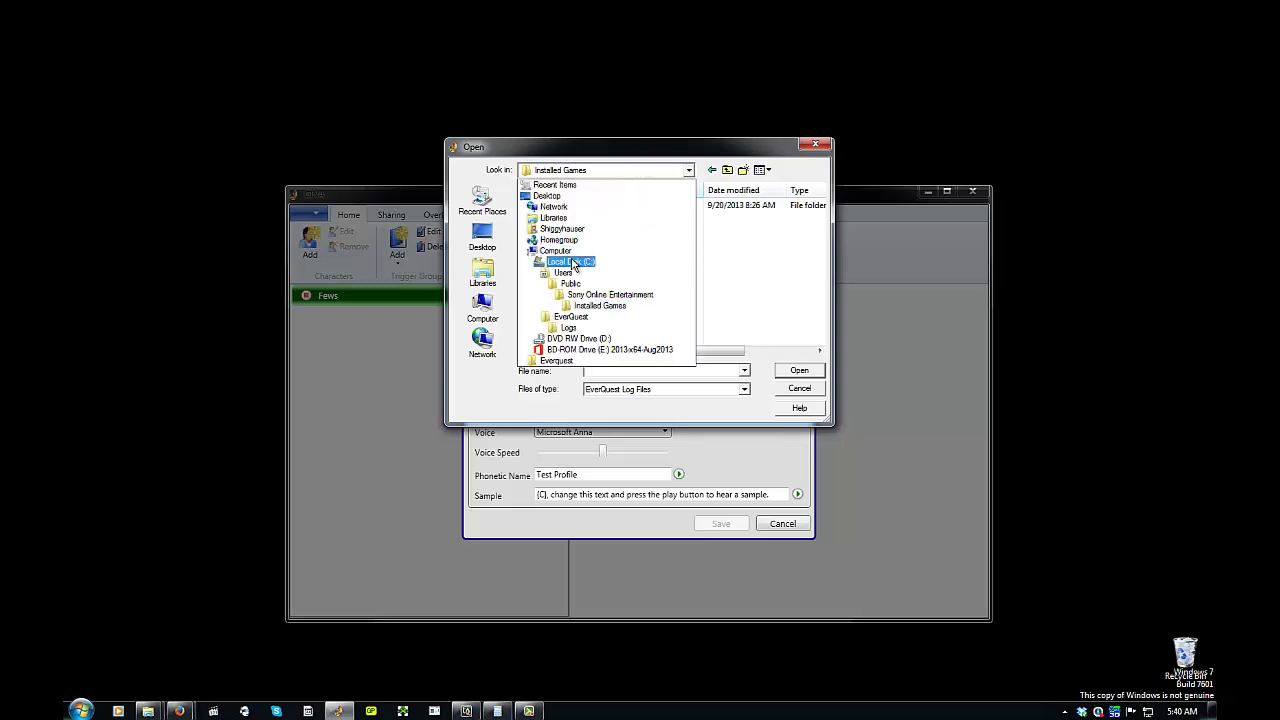
pyautogui.click(571, 262)
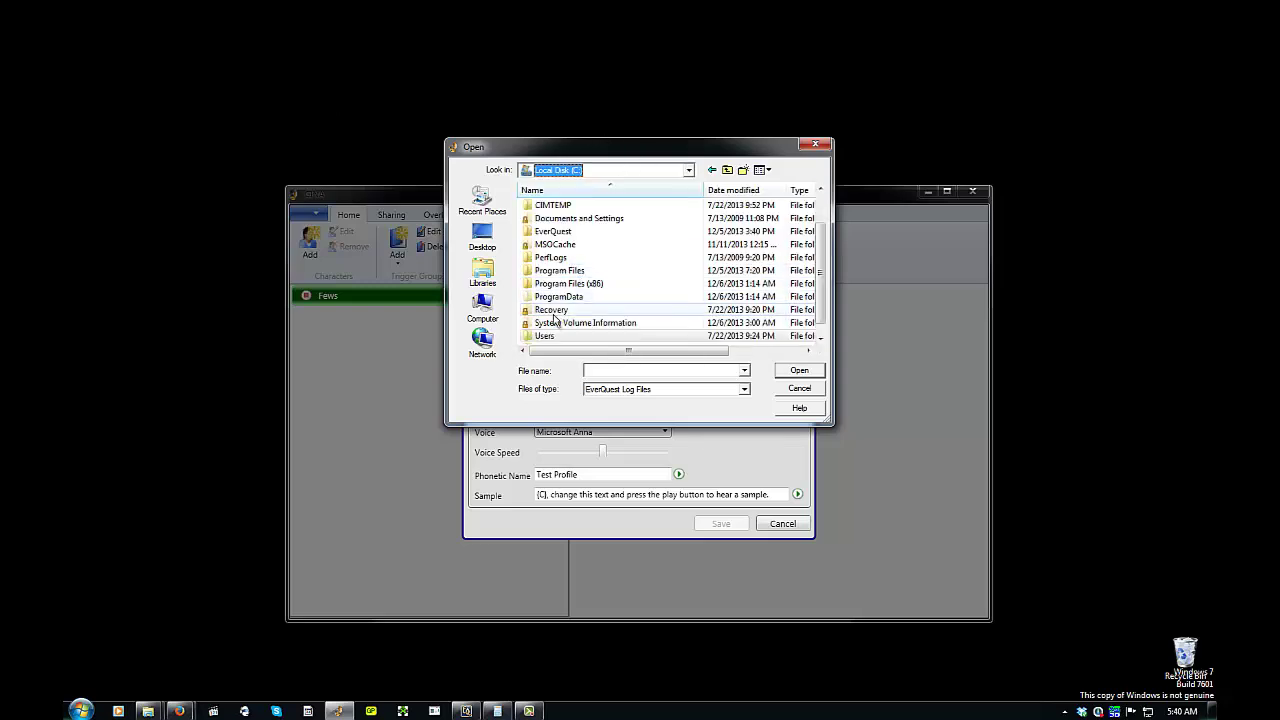
pyautogui.doubleClick(568, 231)
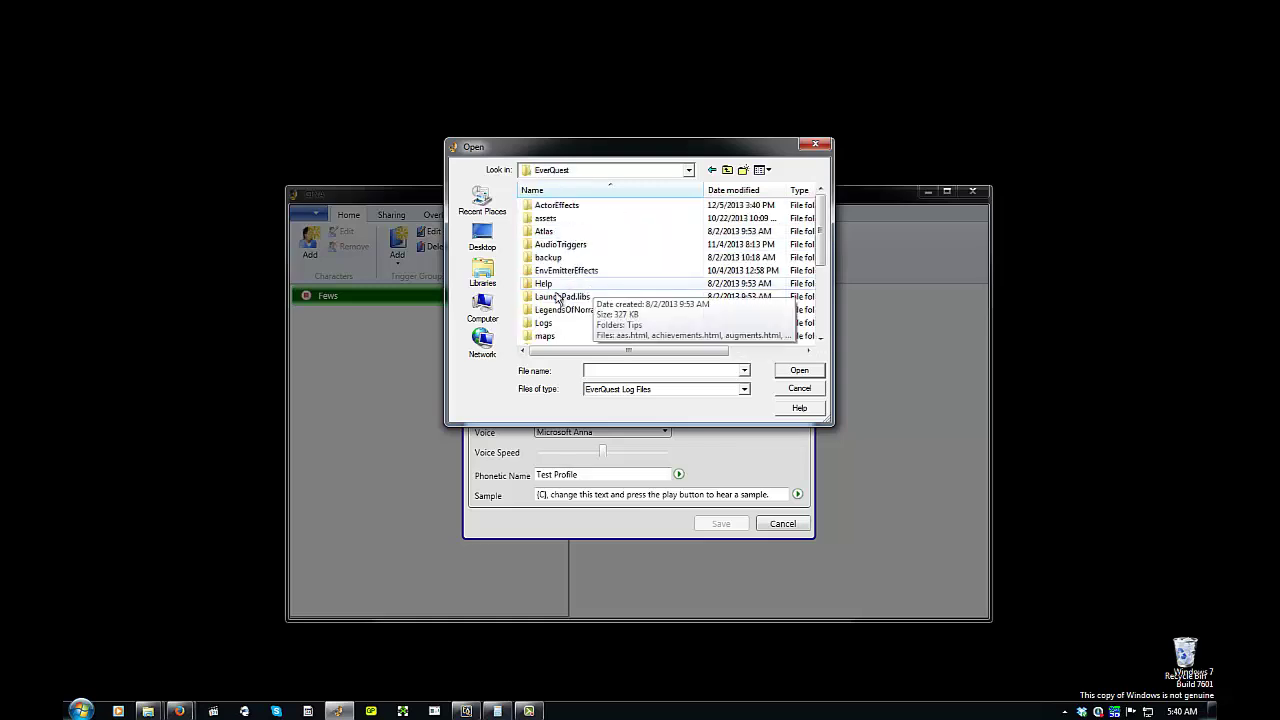
pyautogui.doubleClick(543, 323)
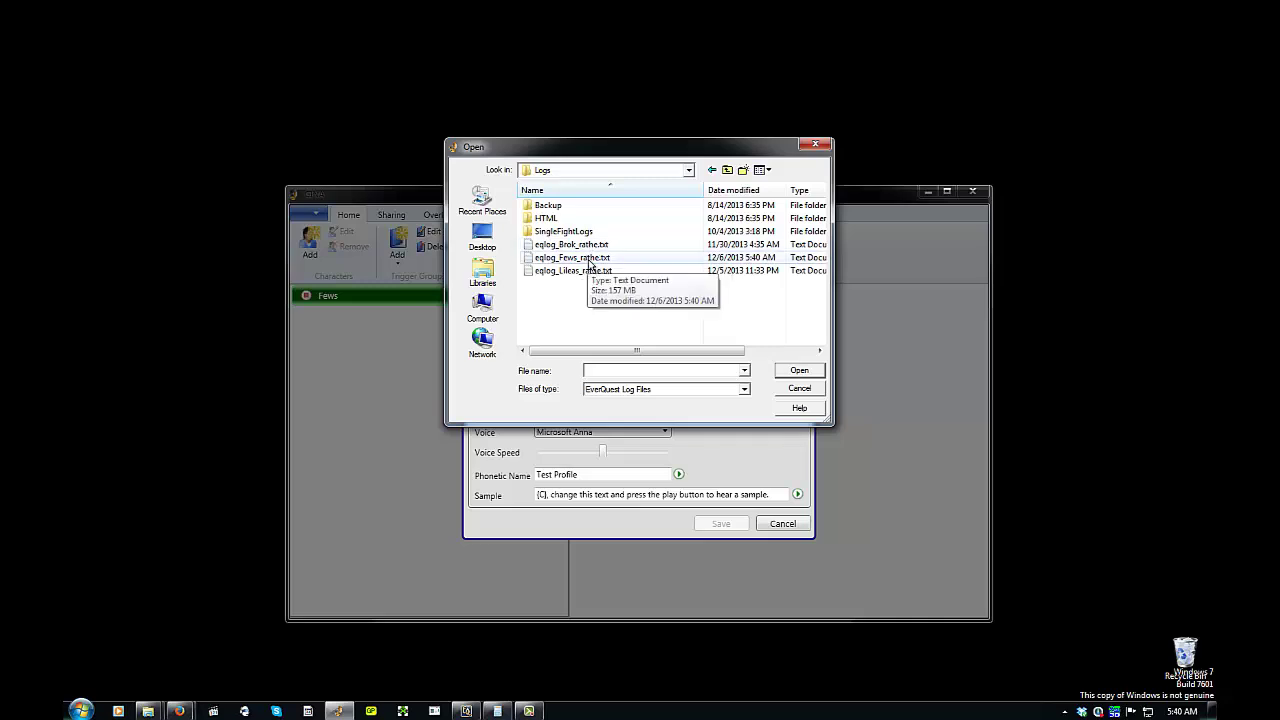
pyautogui.click(590, 262)
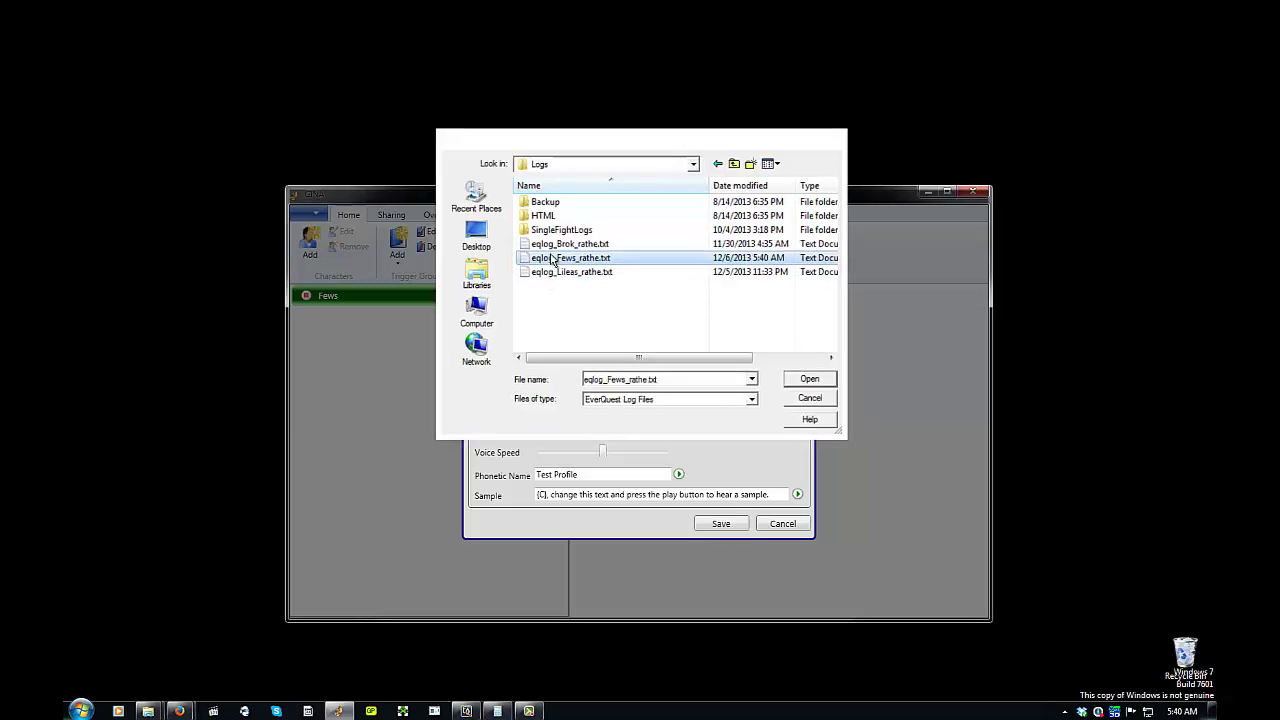
pyautogui.doubleClick(551, 259)
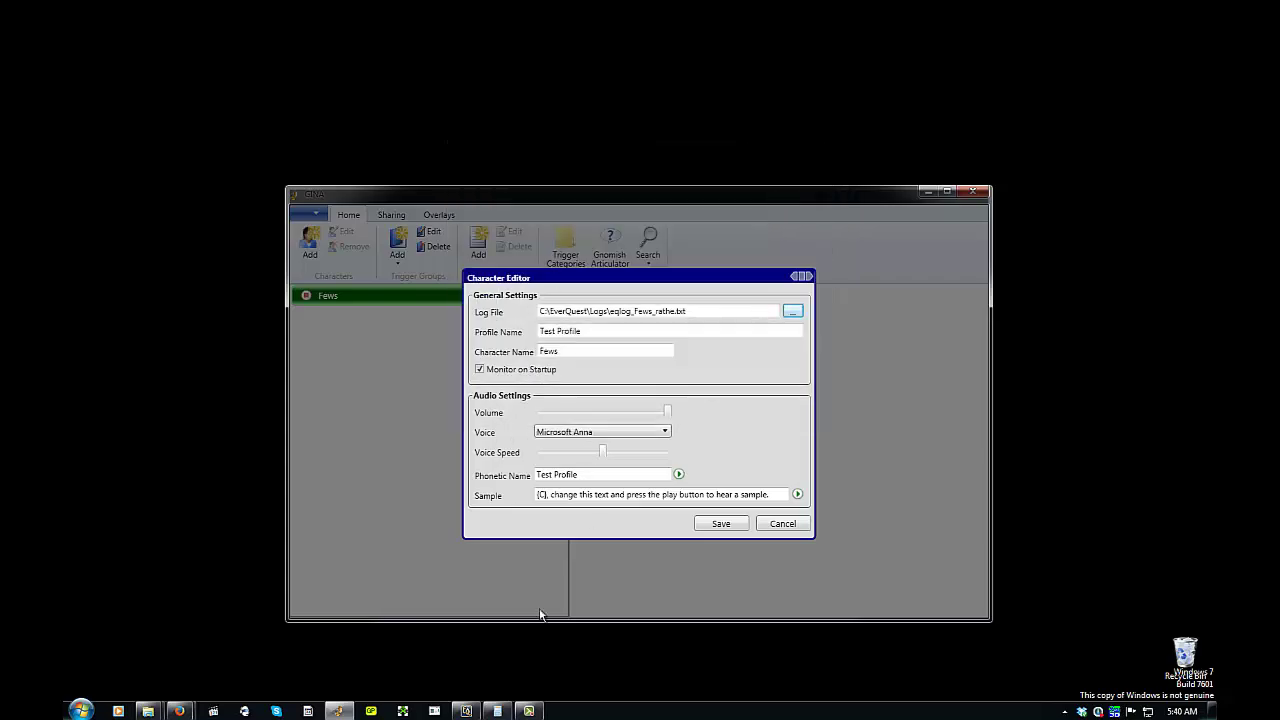
# Switch to EverQuest and turn on game logging with the /log on chat command.
pyautogui.click(465, 711)
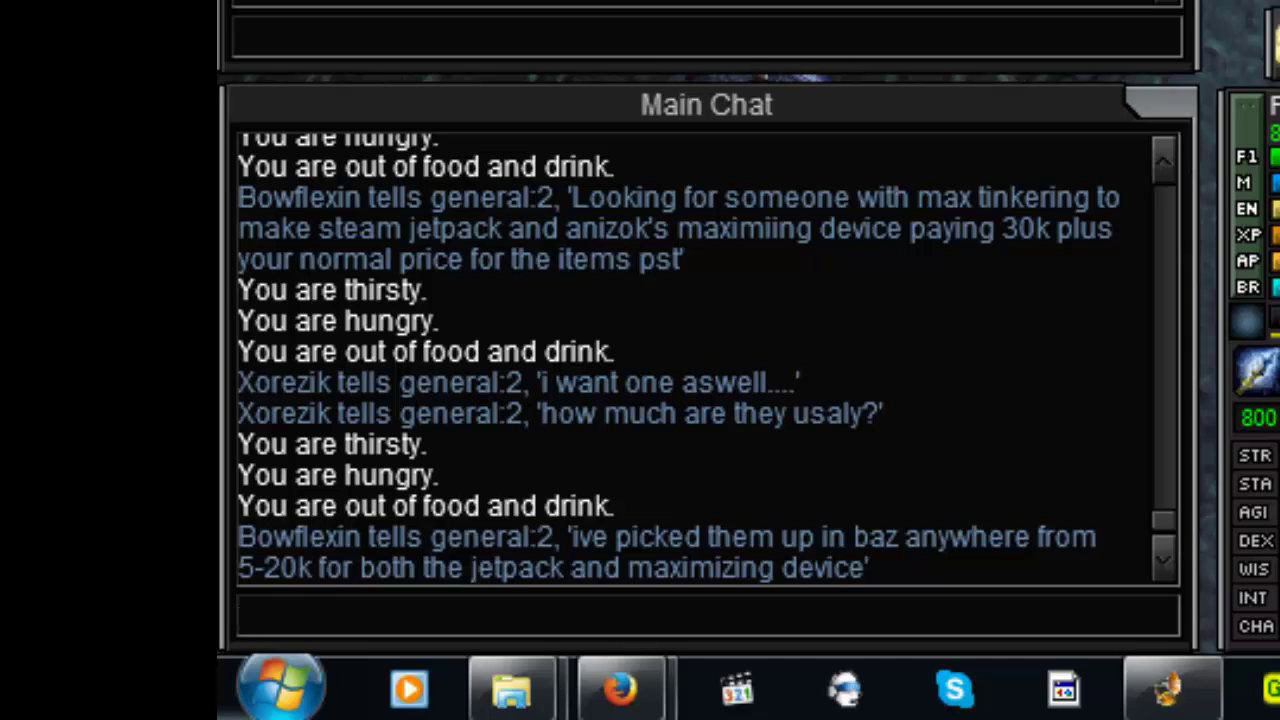
pyautogui.write('/log')
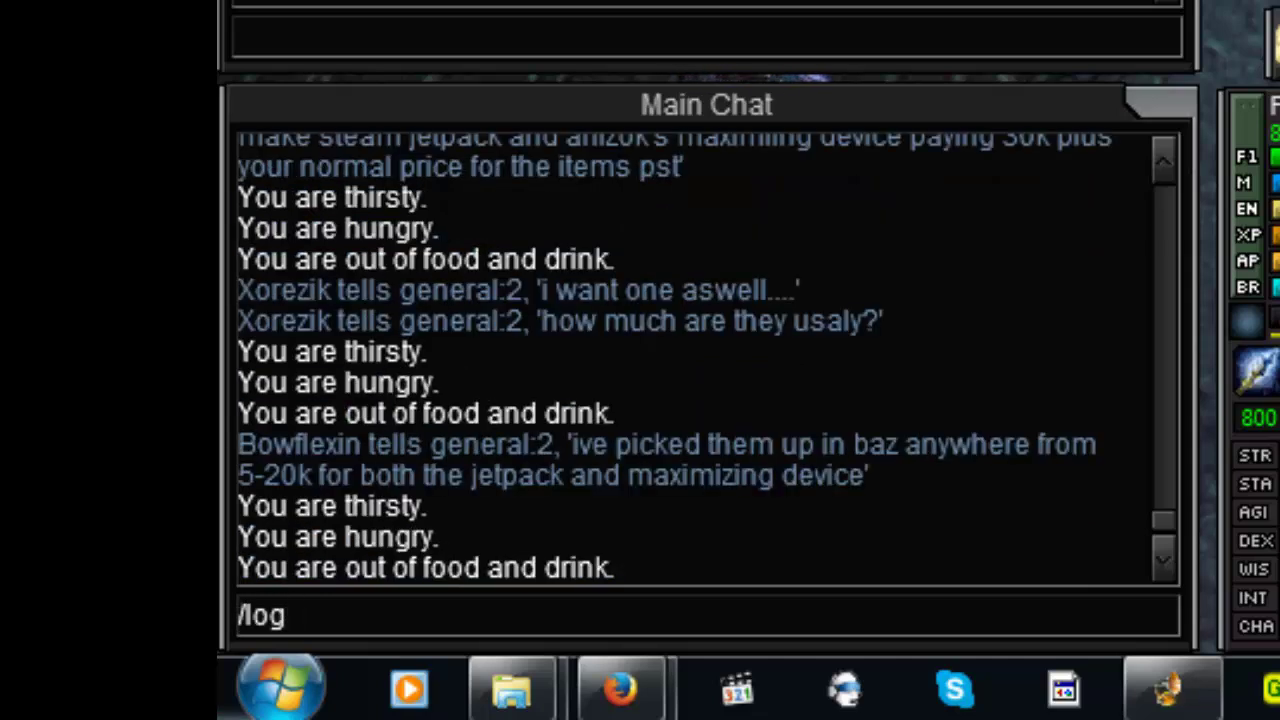
pyautogui.press('Return')
pyautogui.write('/l')
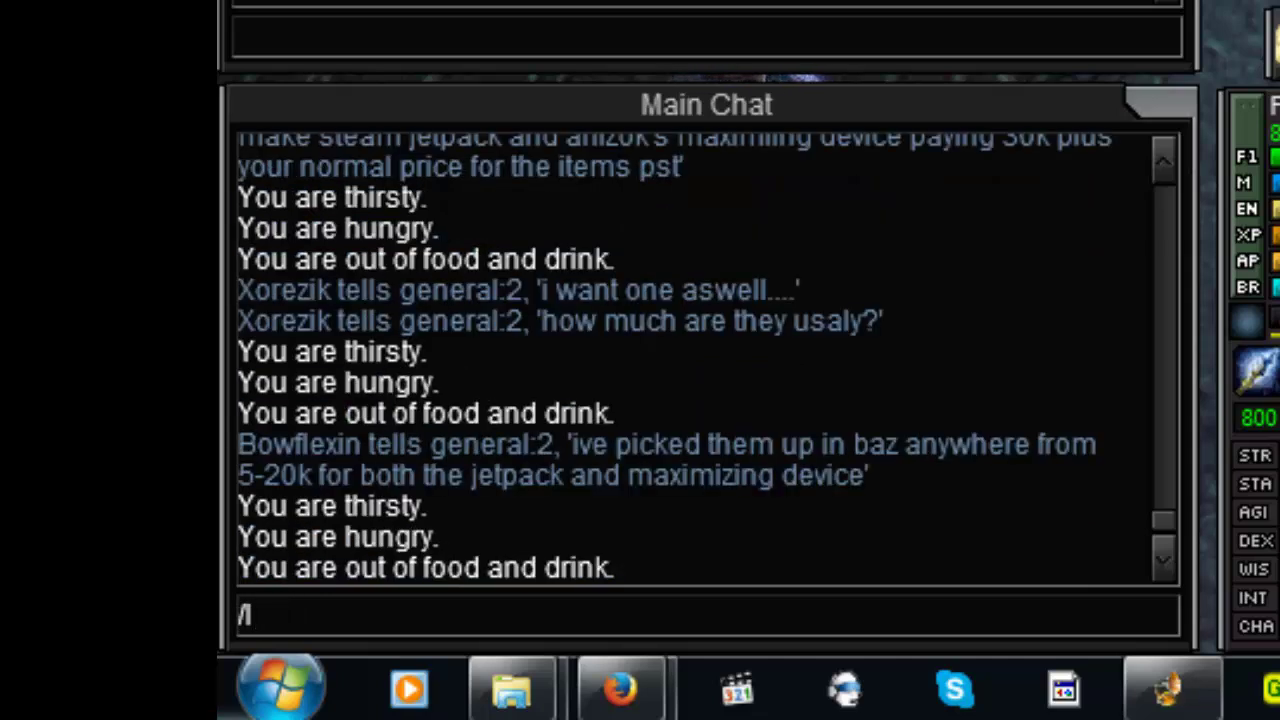
pyautogui.write('og on')
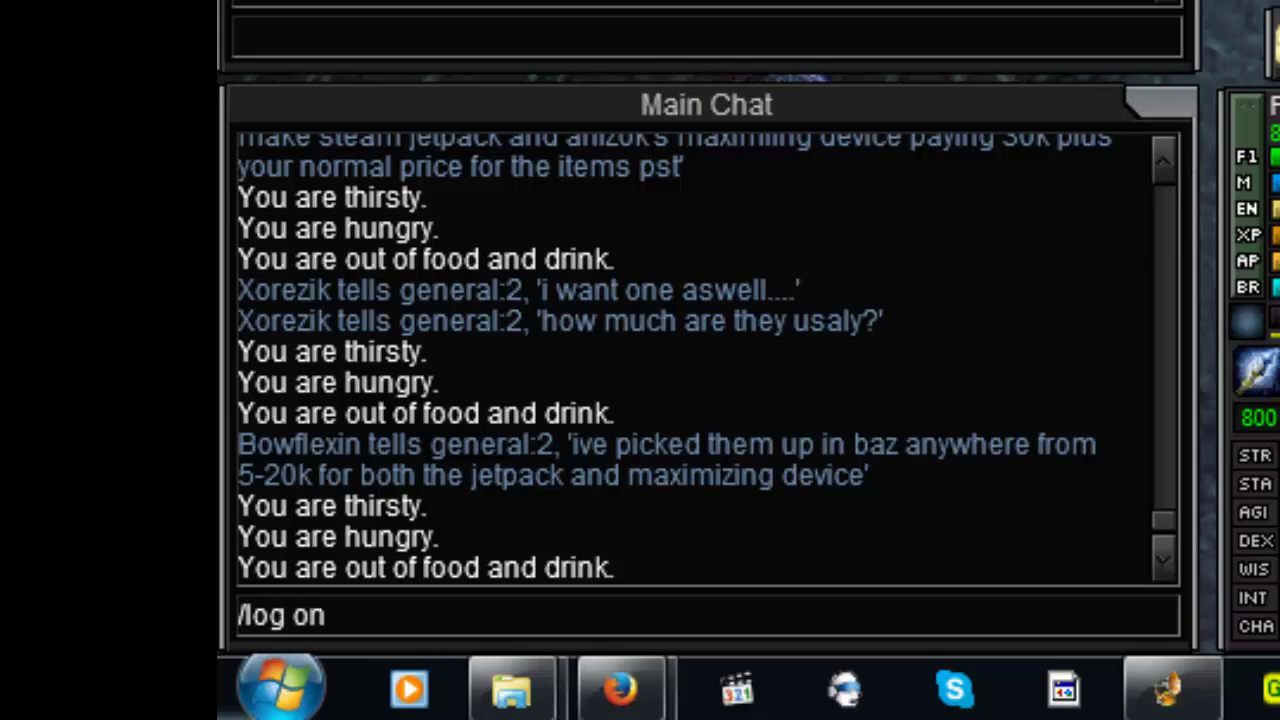
pyautogui.press('Return')
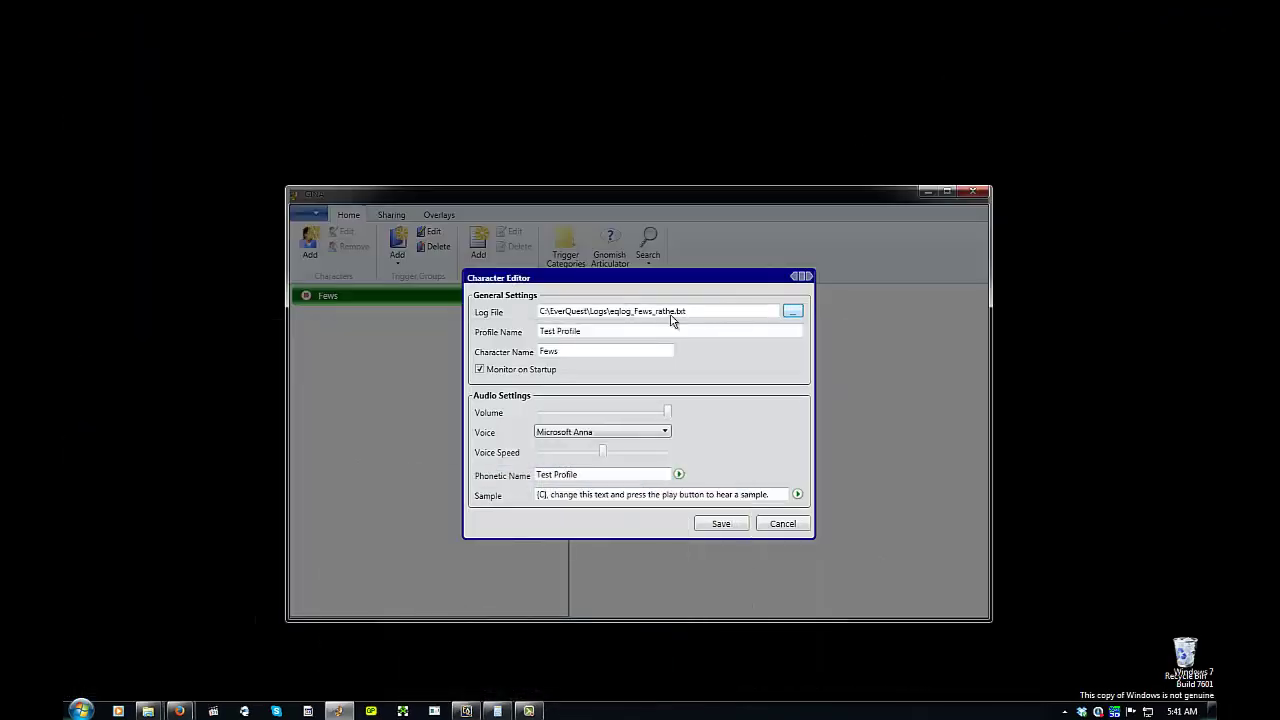
# Browse for the log file again in the Character Editor and reselect eqlog_Fews_rathe.txt.
pyautogui.click(794, 313)
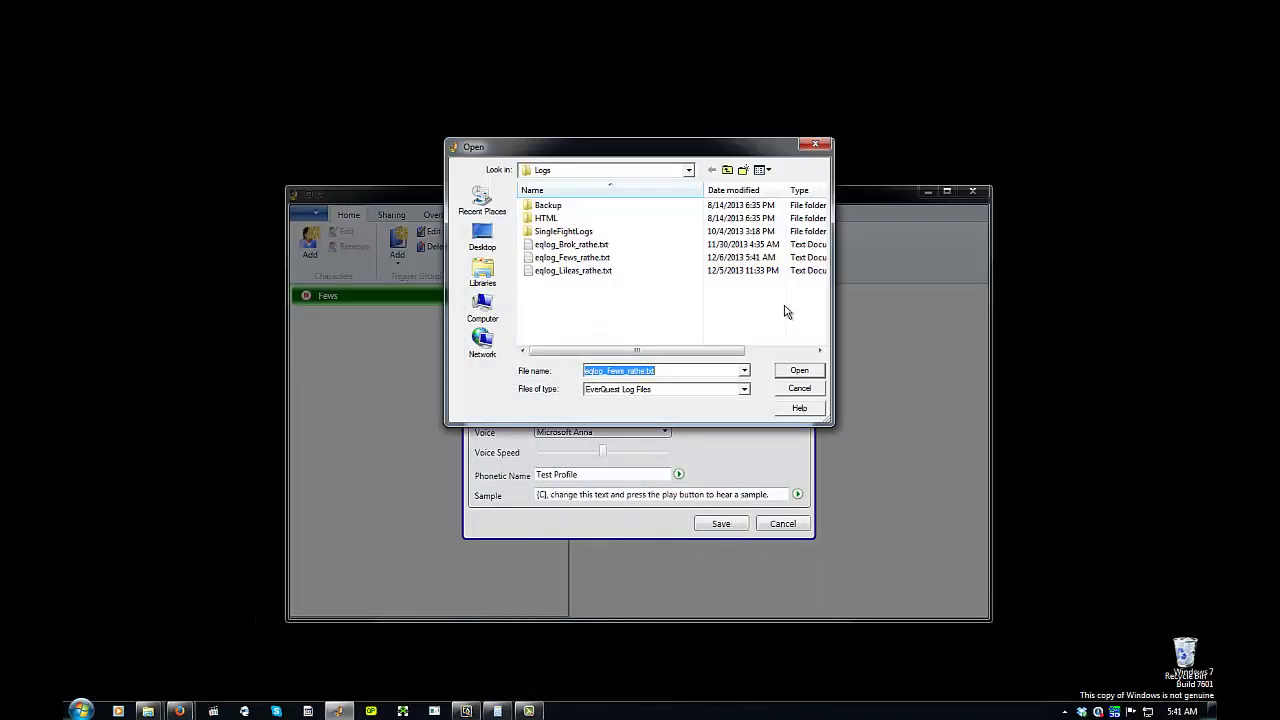
pyautogui.click(571, 258)
pyautogui.click(799, 370)
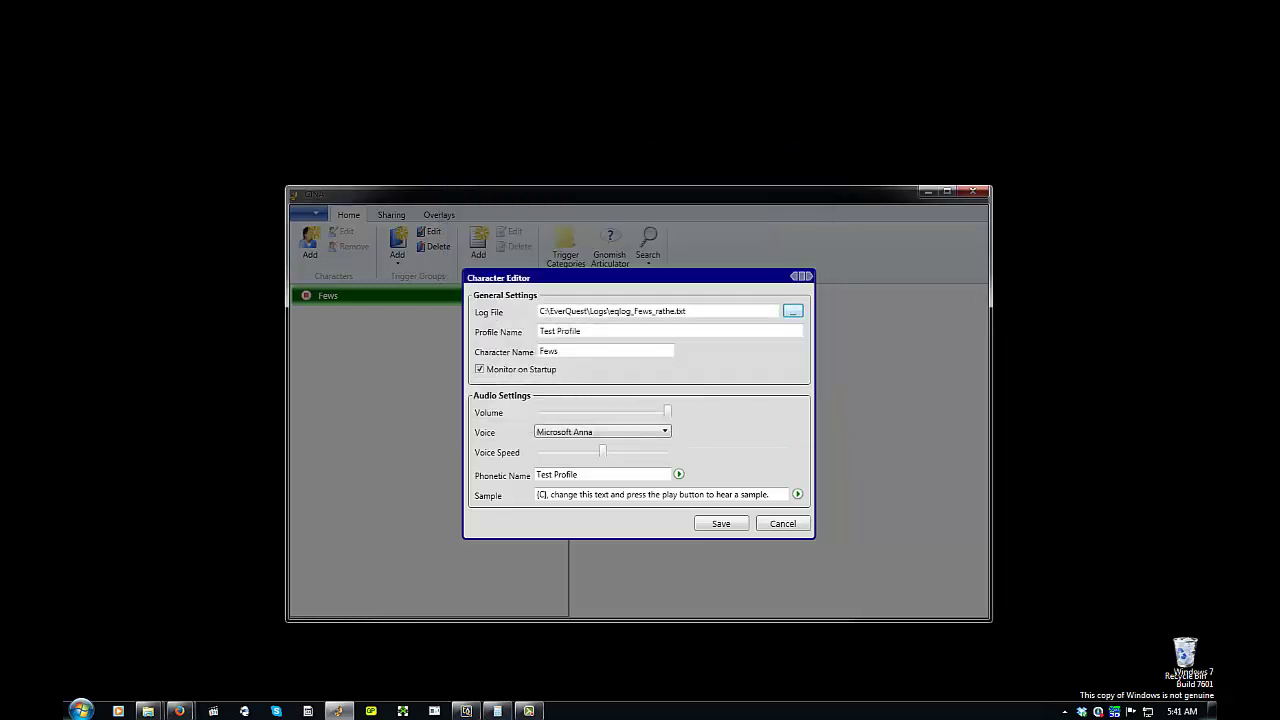
# Search Windows for "fews", view the folder location of eqlog_Fews_rathe.txt, and close the folder window.
pyautogui.click(88, 712)
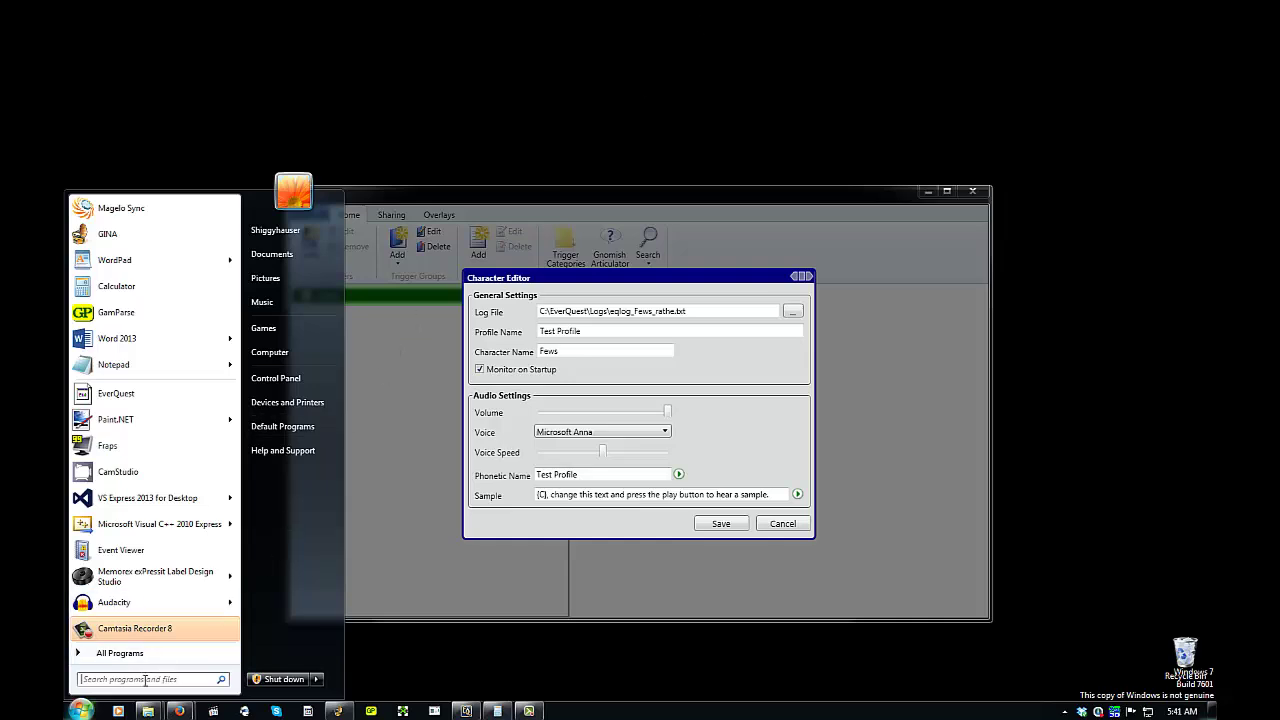
pyautogui.write('fews')
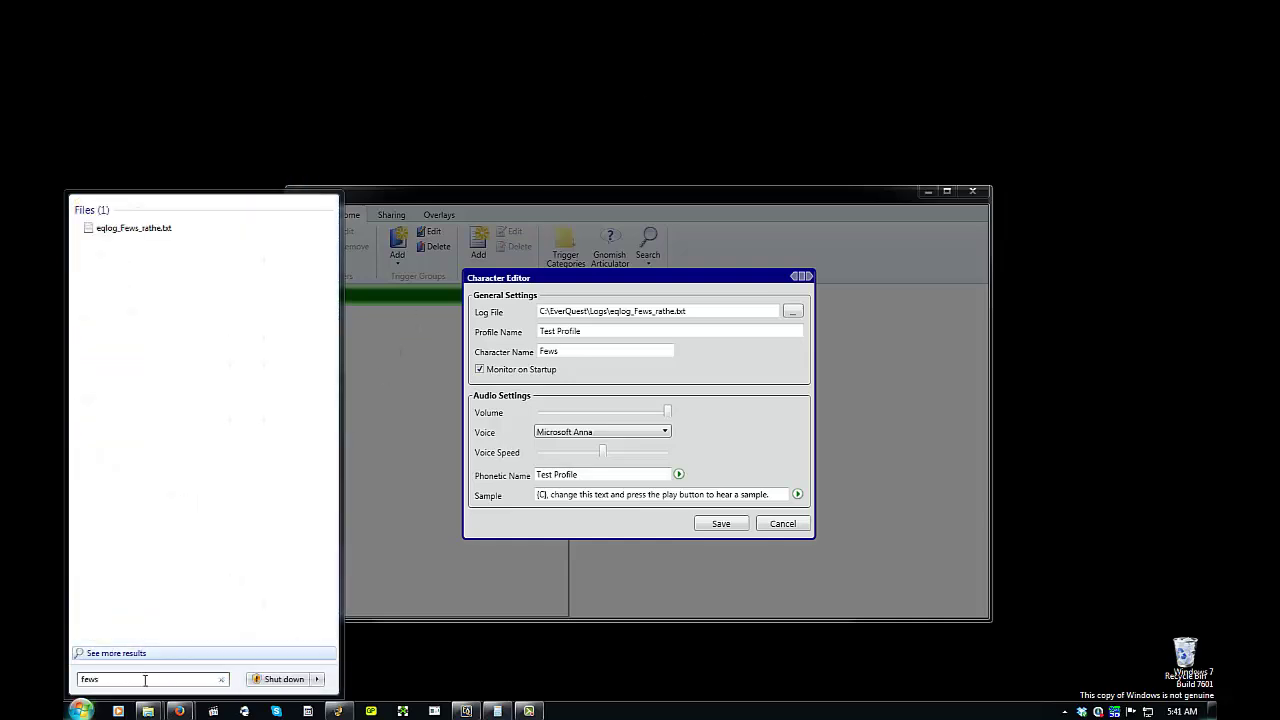
pyautogui.rightClick(139, 228)
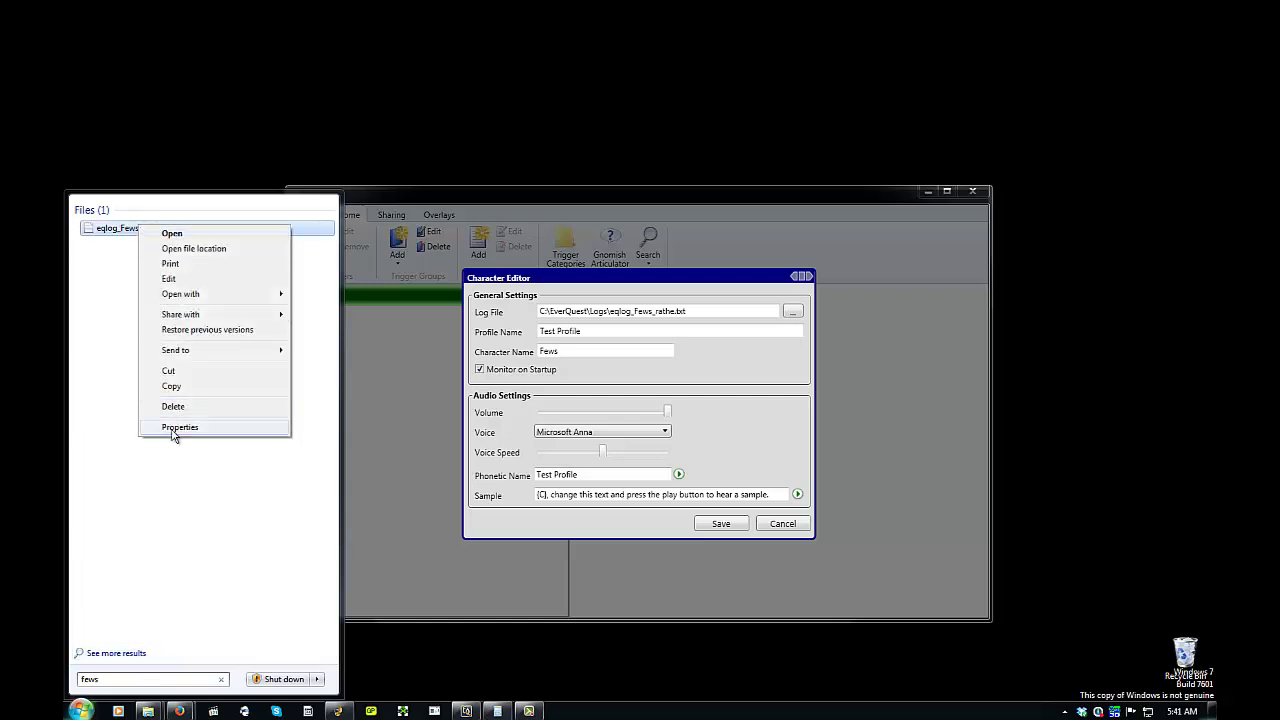
pyautogui.click(190, 248)
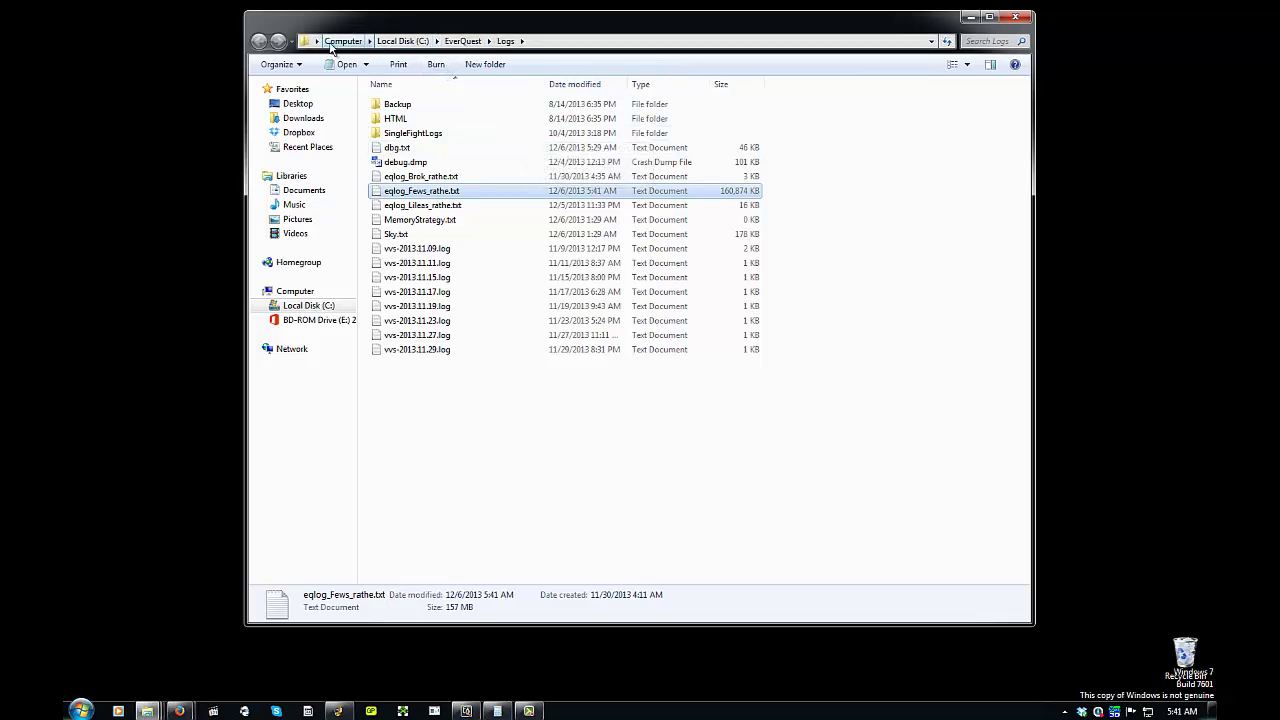
pyautogui.click(1017, 18)
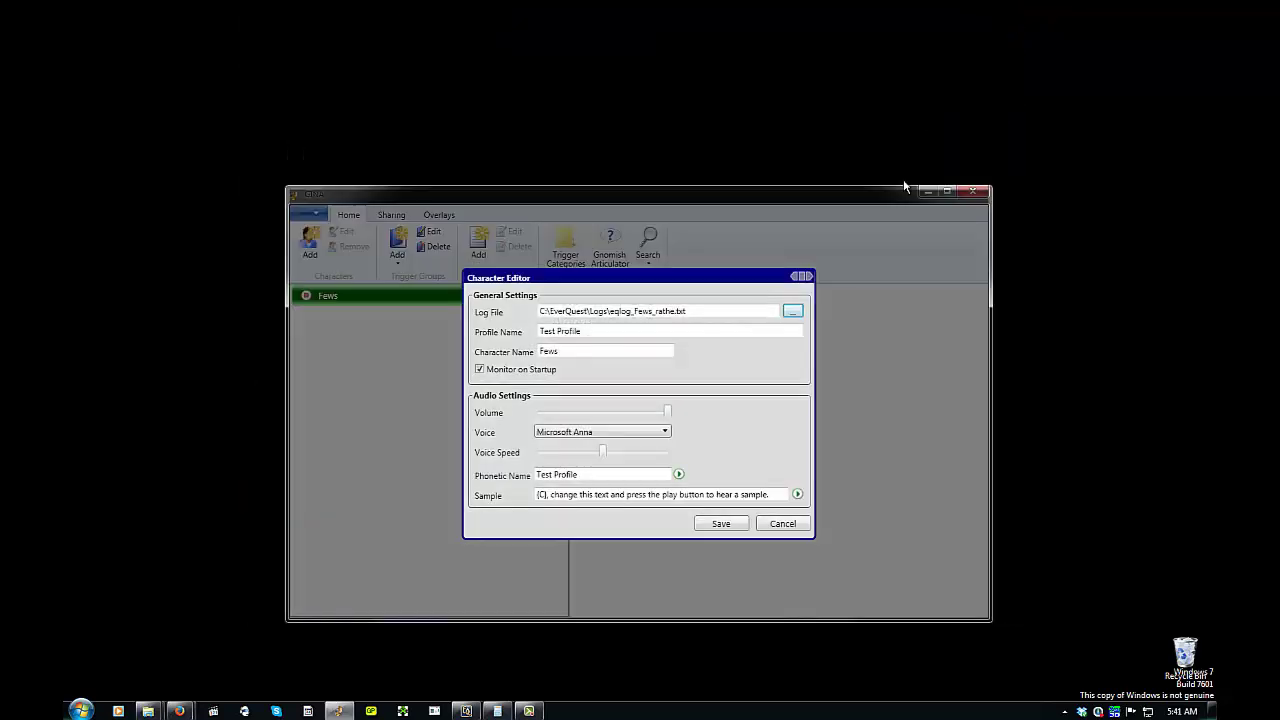
# Save the new character and select Test Profile in the character list after comparing it with Fews.
pyautogui.click(714, 526)
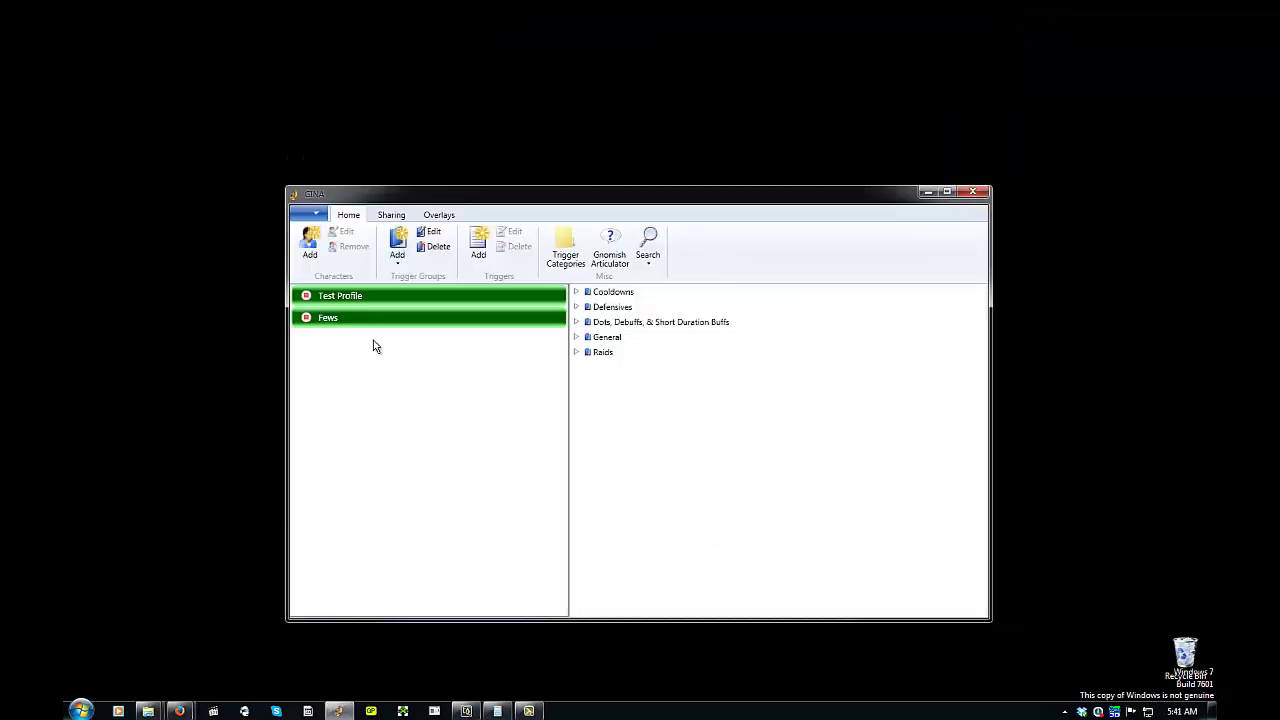
pyautogui.click(360, 299)
pyautogui.click(348, 322)
pyautogui.click(360, 295)
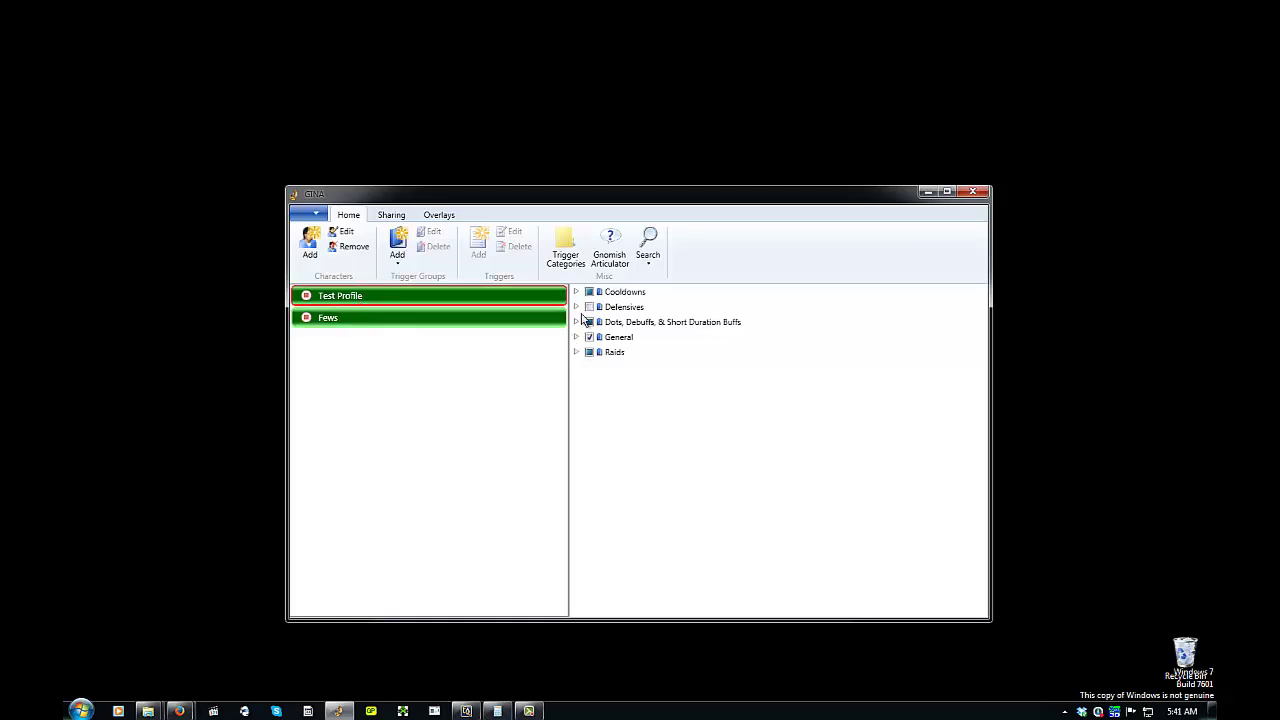
# Examine the Defensives and Cooldowns trigger groups for Test Profile and collapse them again.
pyautogui.click(577, 308)
pyautogui.click(576, 307)
pyautogui.click(576, 308)
pyautogui.click(576, 308)
pyautogui.click(576, 291)
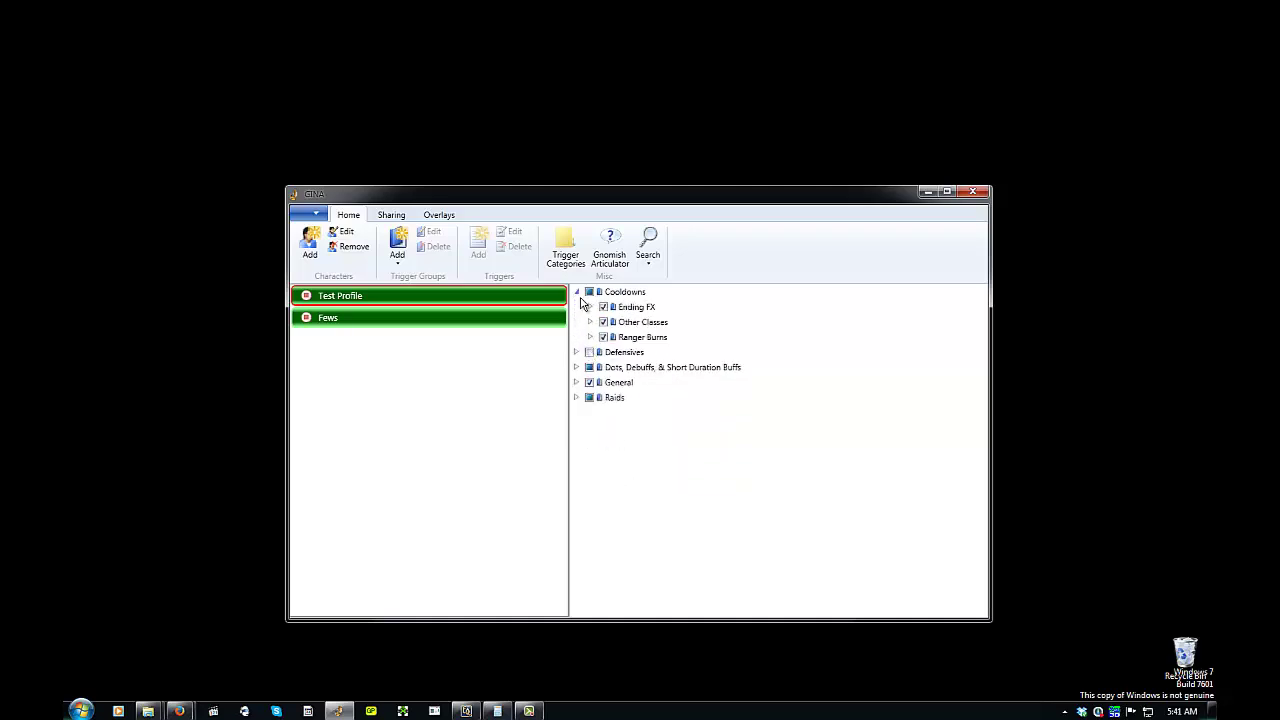
pyautogui.click(577, 292)
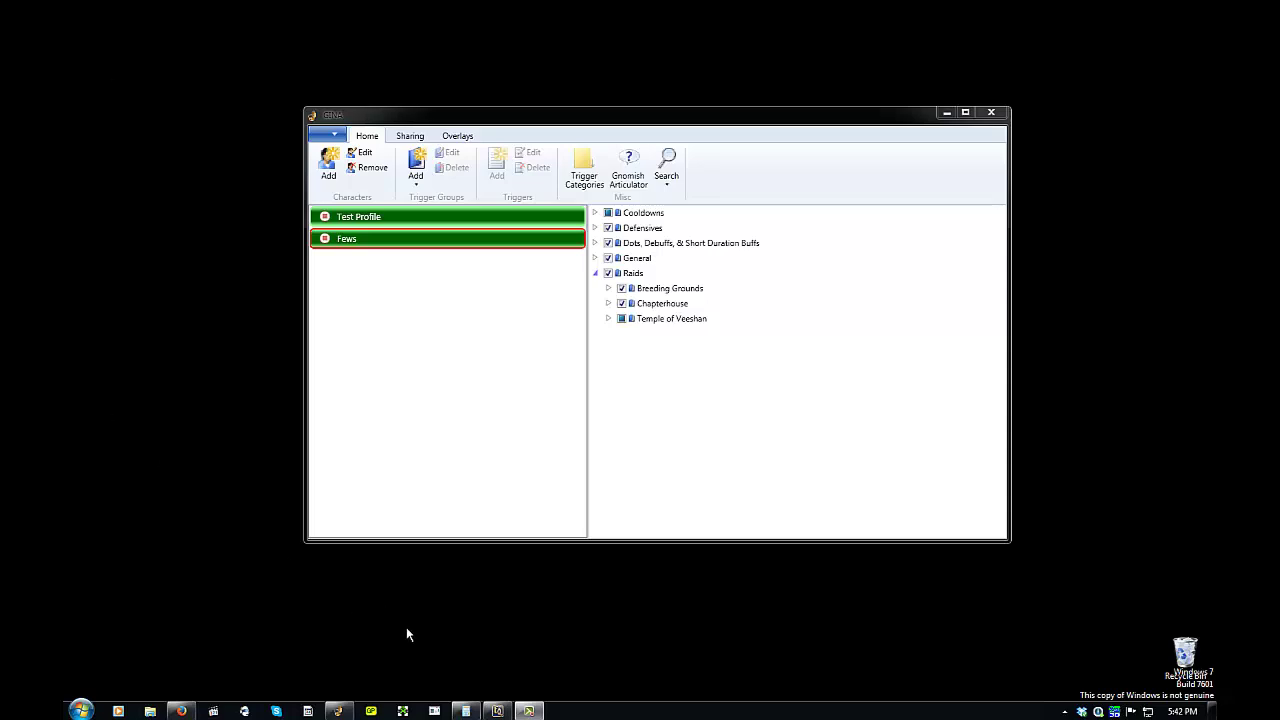
# In EverQuest, send the other player the tell "okay, if you could send me that trigger when you get a chance" and return to GINA.
pyautogui.moveTo(493, 712)
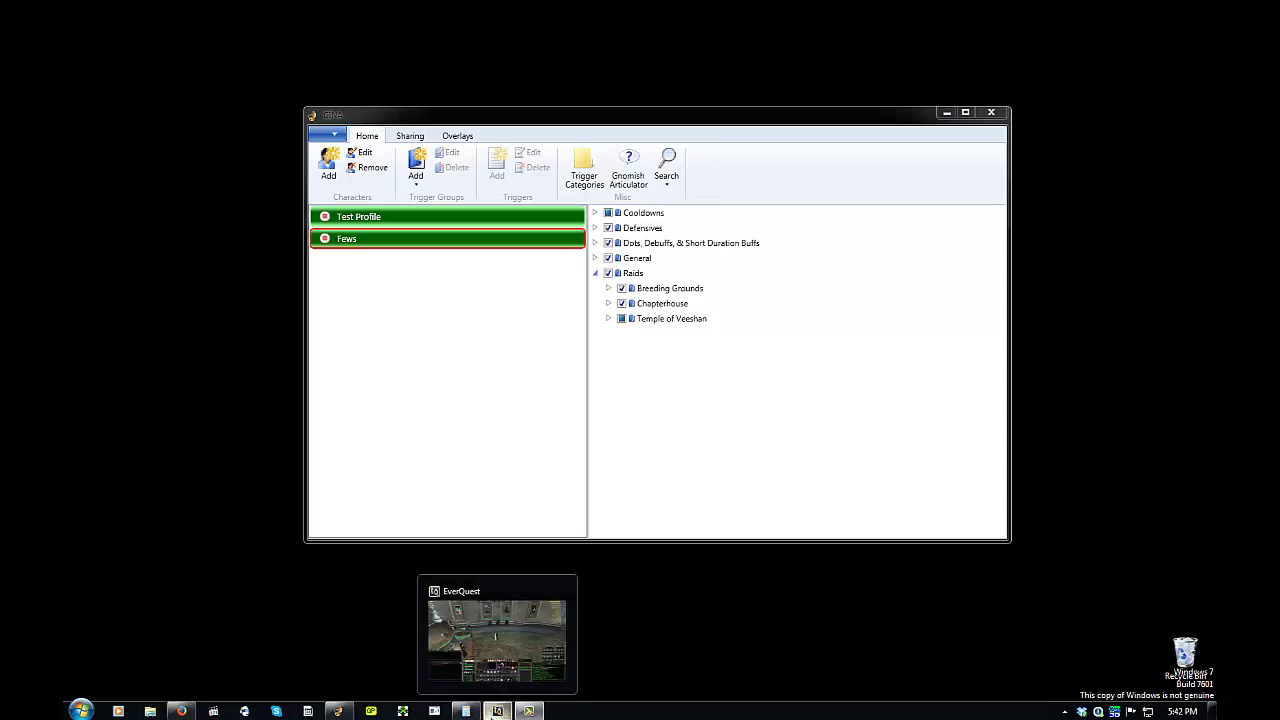
pyautogui.click(497, 711)
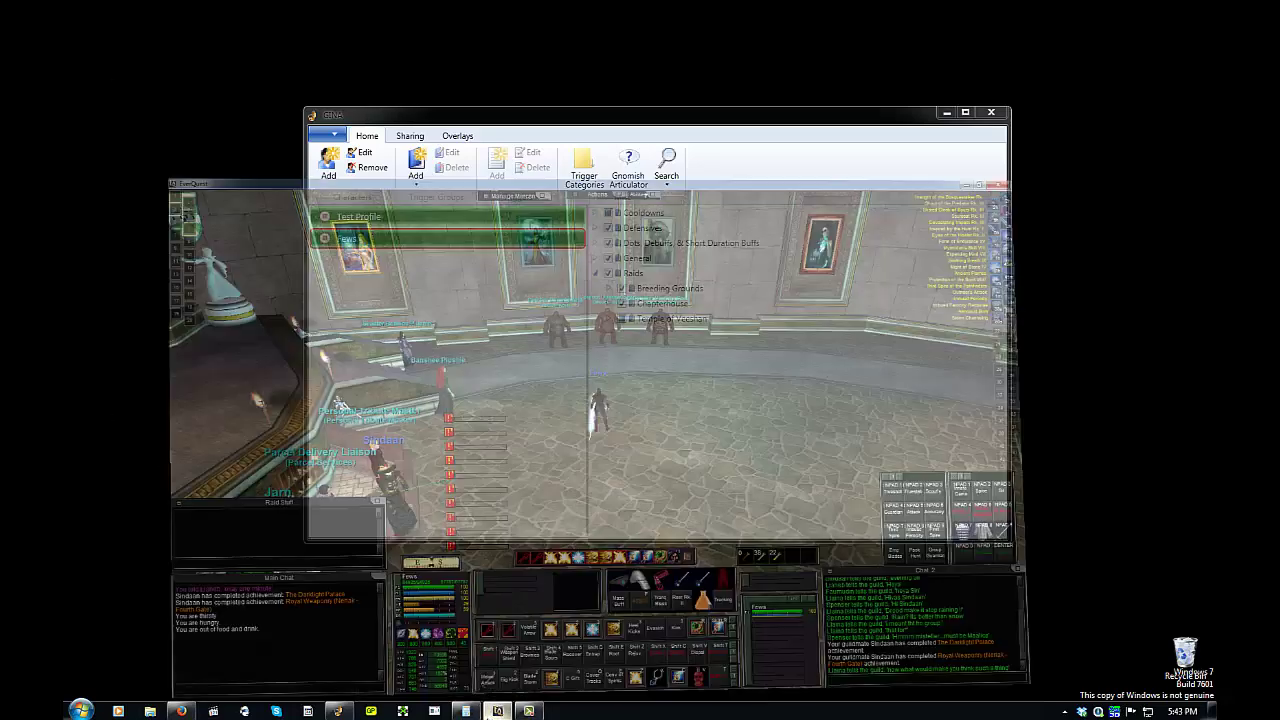
pyautogui.press('Left')
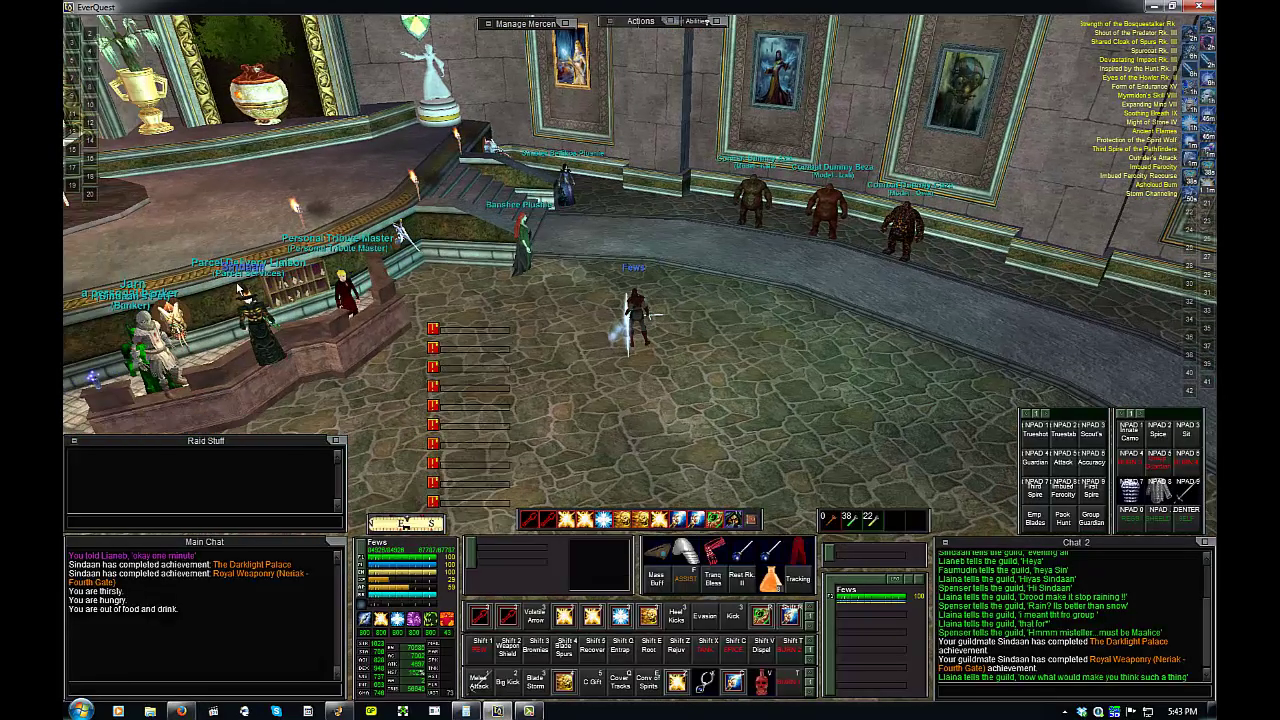
pyautogui.write('/tell Lianeb okay, if you could send me that trigger when you get a chance')
pyautogui.press('Return')
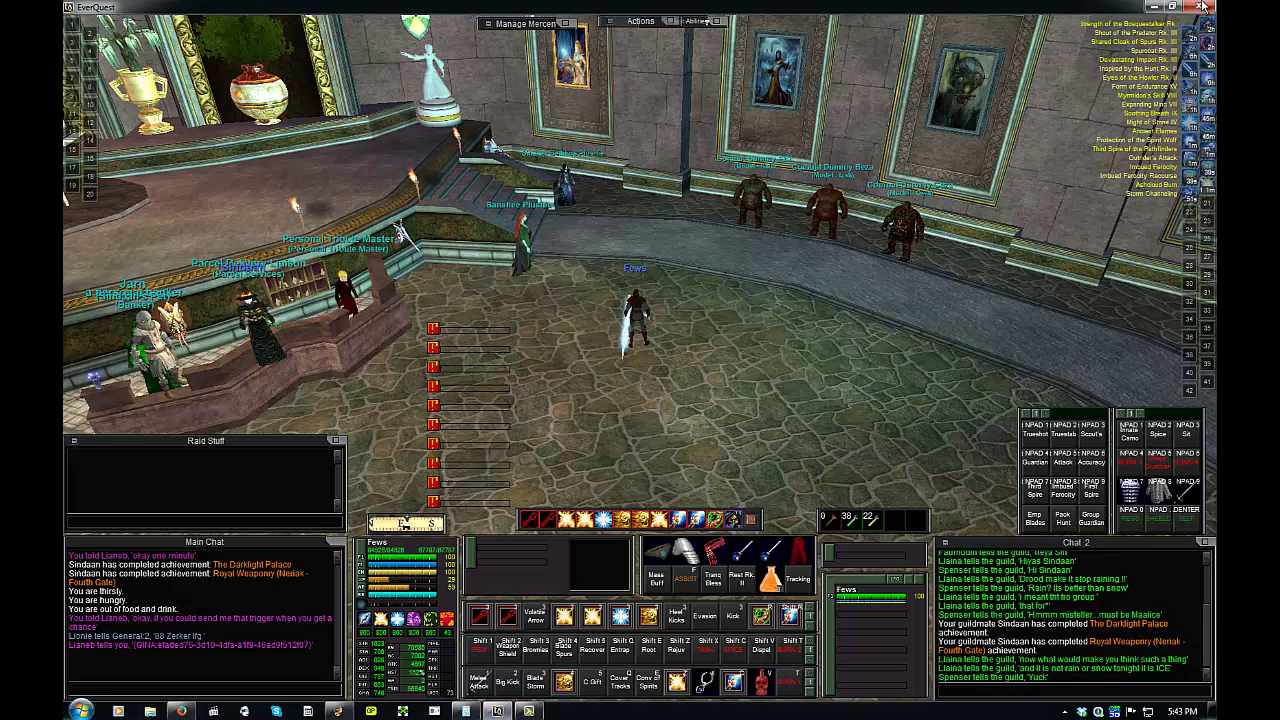
pyautogui.click(1150, 6)
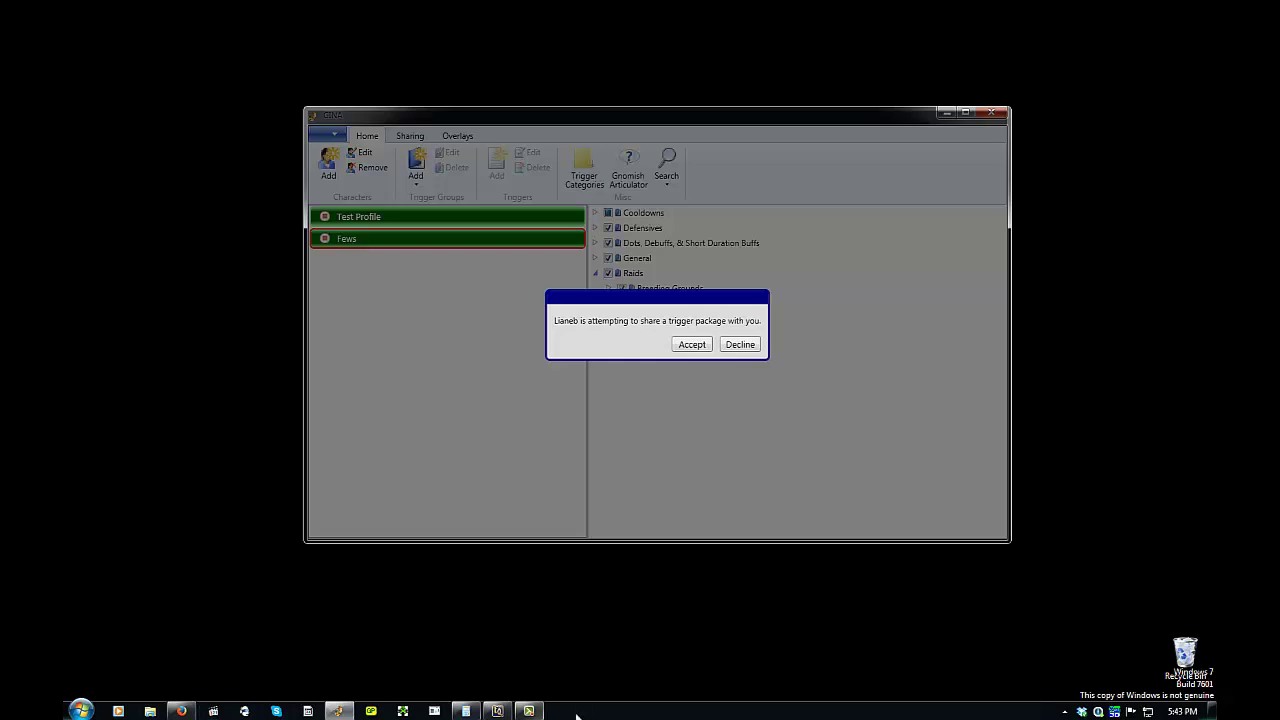
# Switch back to EverQuest and send the player who shared the trigger the tell "it worked thanks".
pyautogui.click(497, 711)
pyautogui.write('/tell Llaneb it')
pyautogui.press('Escape')
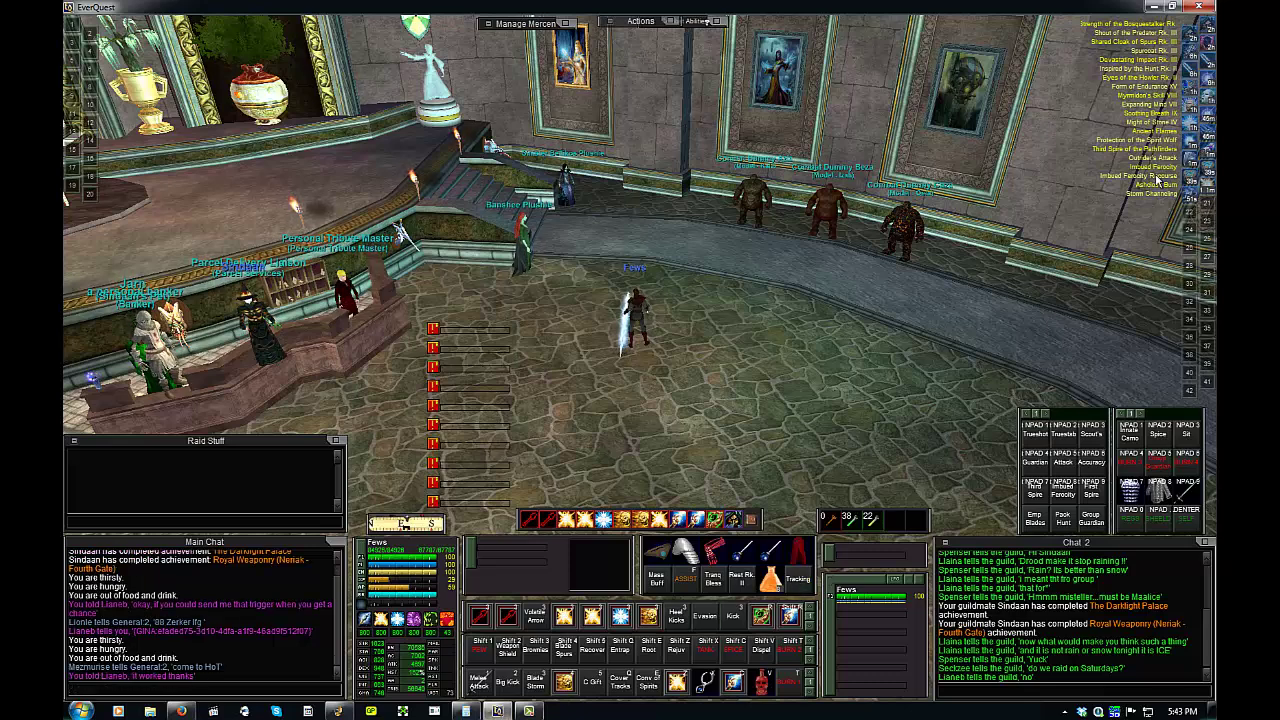
# Return to GINA, accept the shared trigger package, and merge it automatically into the existing triggers.
pyautogui.click(1155, 7)
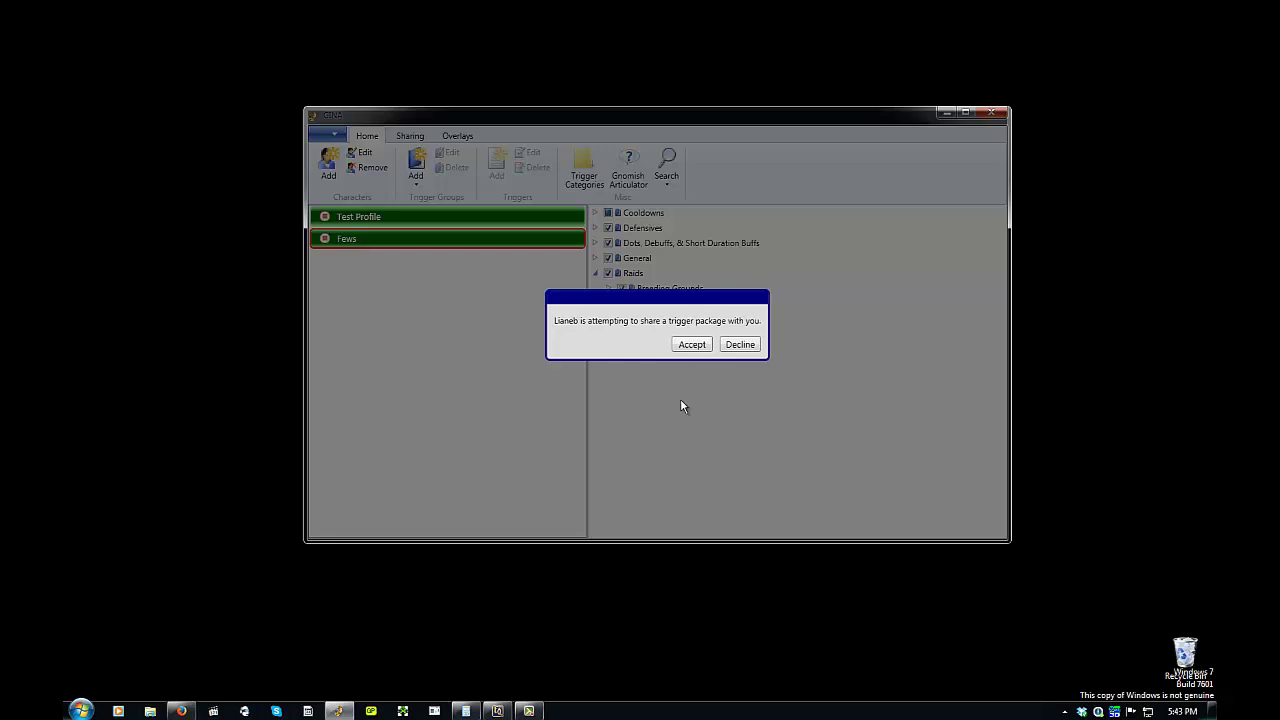
pyautogui.click(688, 346)
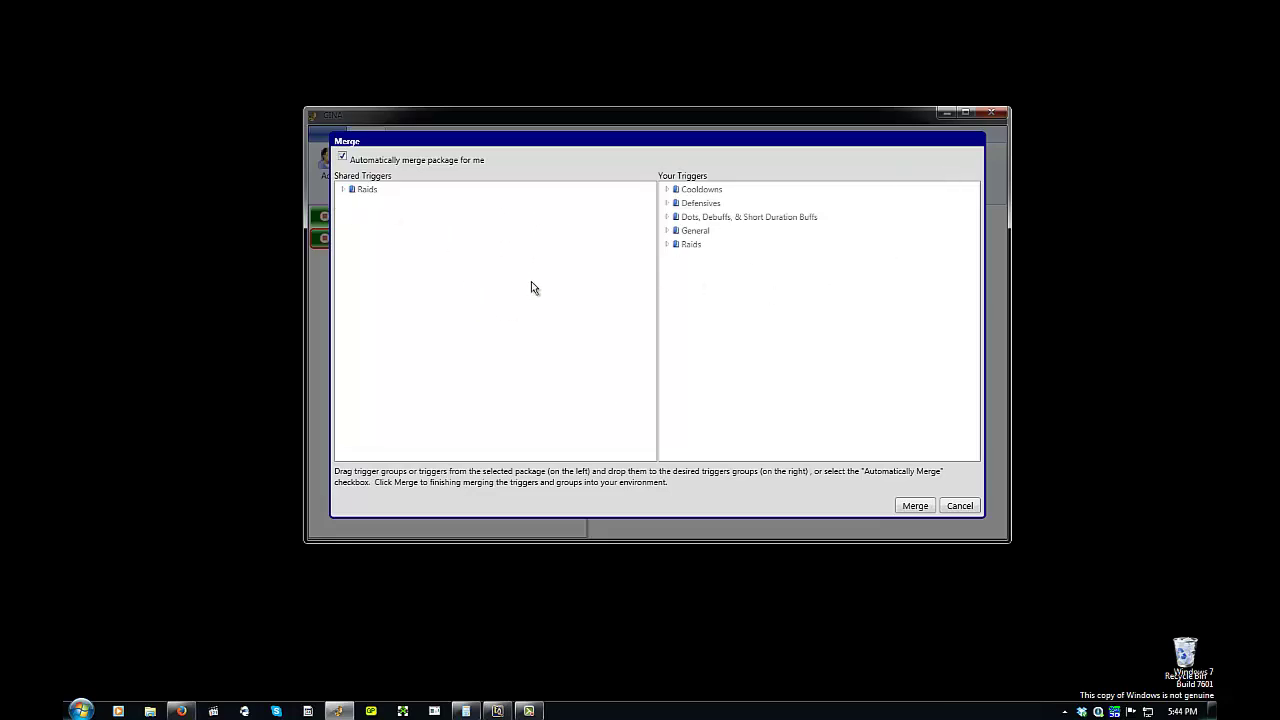
pyautogui.click(915, 506)
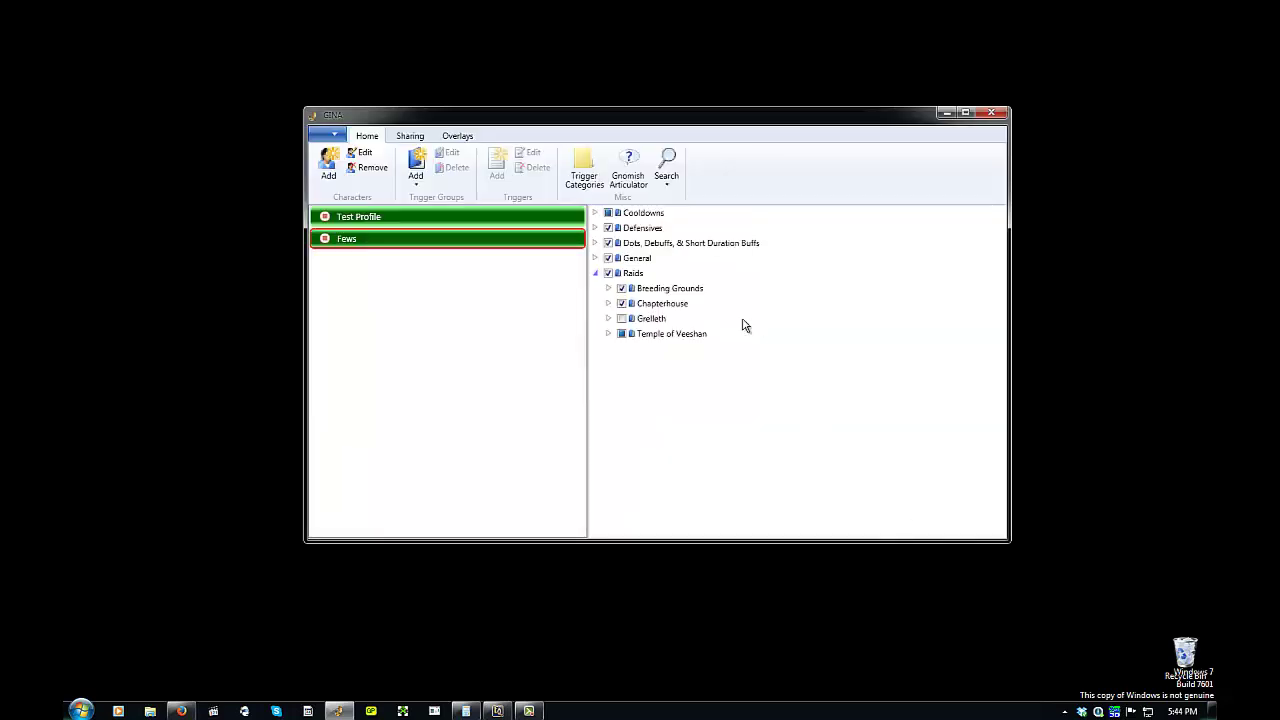
# Open the "A cloud of smoke blurs your vision." trigger in Raids > Grelleth and examine its display text and search text.
pyautogui.click(608, 320)
pyautogui.click(650, 319)
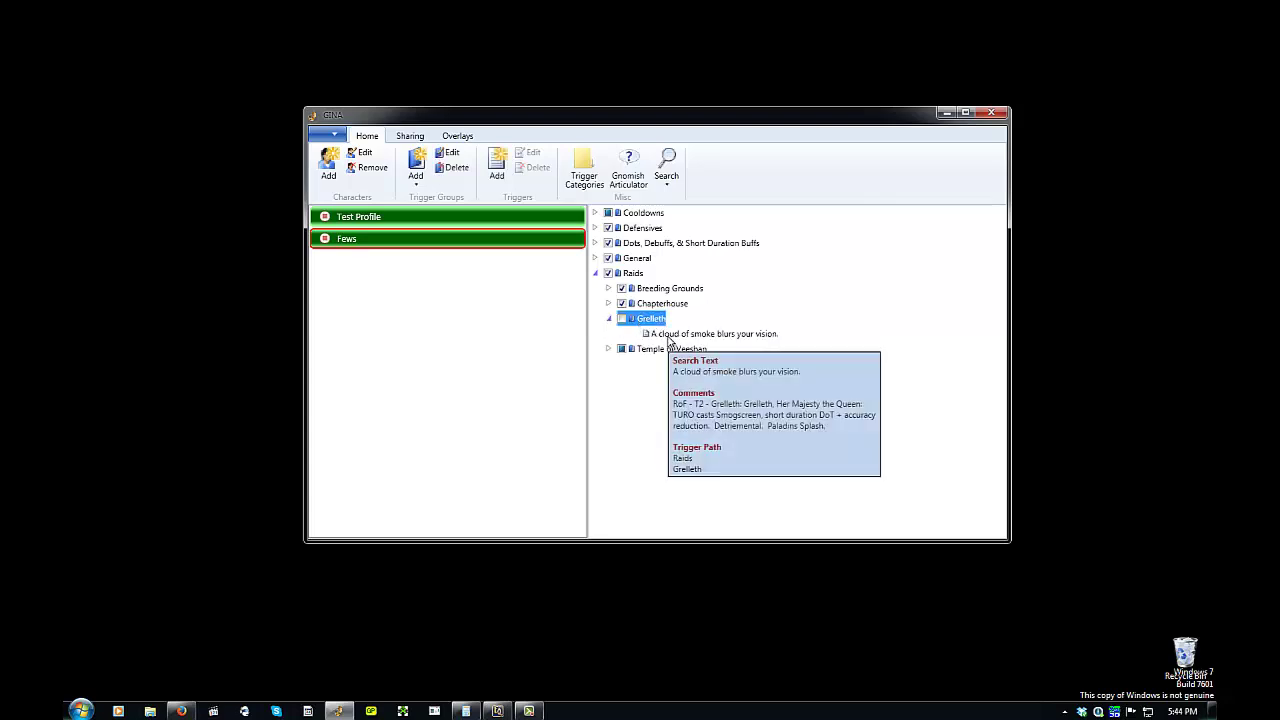
pyautogui.doubleClick(668, 340)
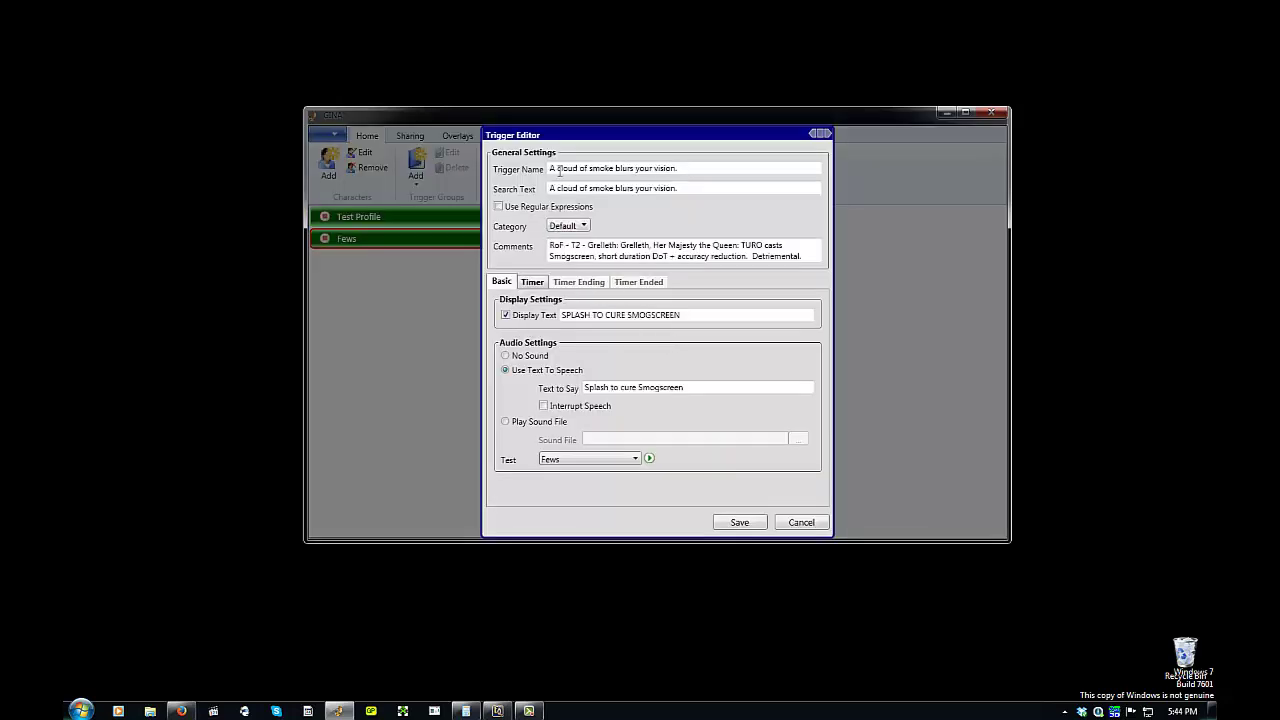
pyautogui.moveTo(682, 315)
pyautogui.mouseDown()
pyautogui.moveTo(583, 315)
pyautogui.moveTo(682, 316)
pyautogui.mouseUp()
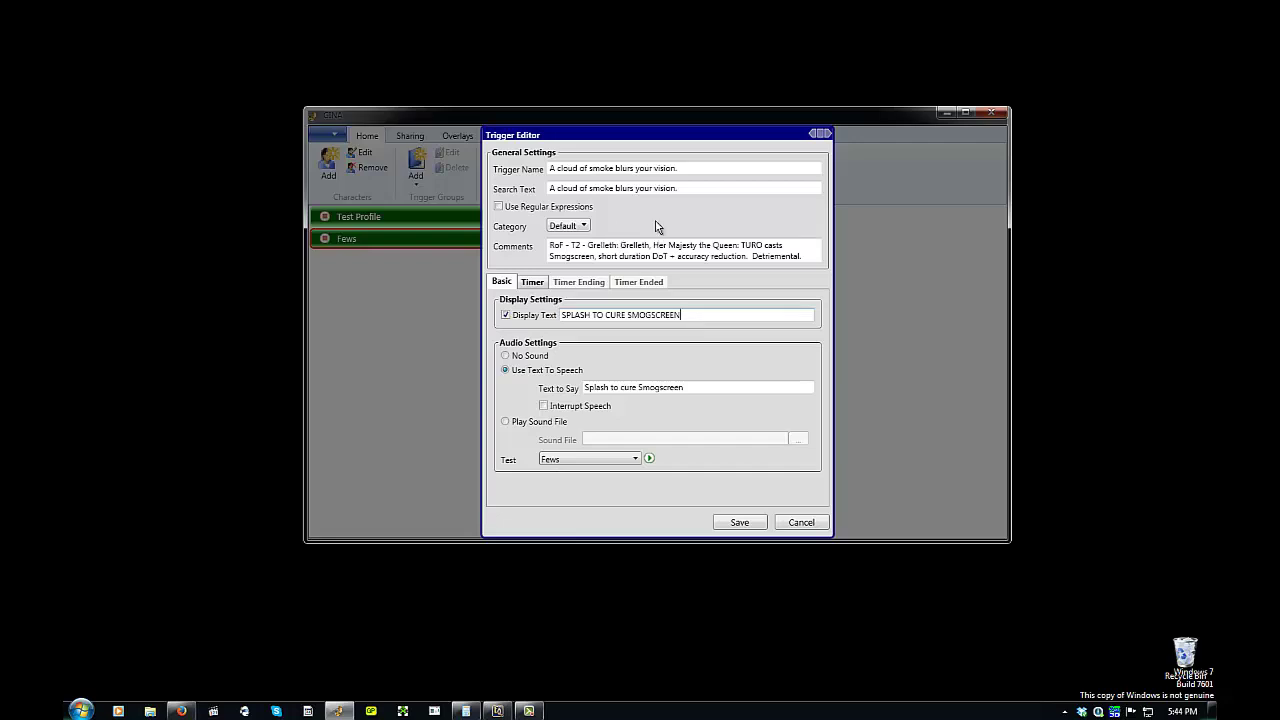
pyautogui.moveTo(683, 189); pyautogui.dragTo(547, 190)
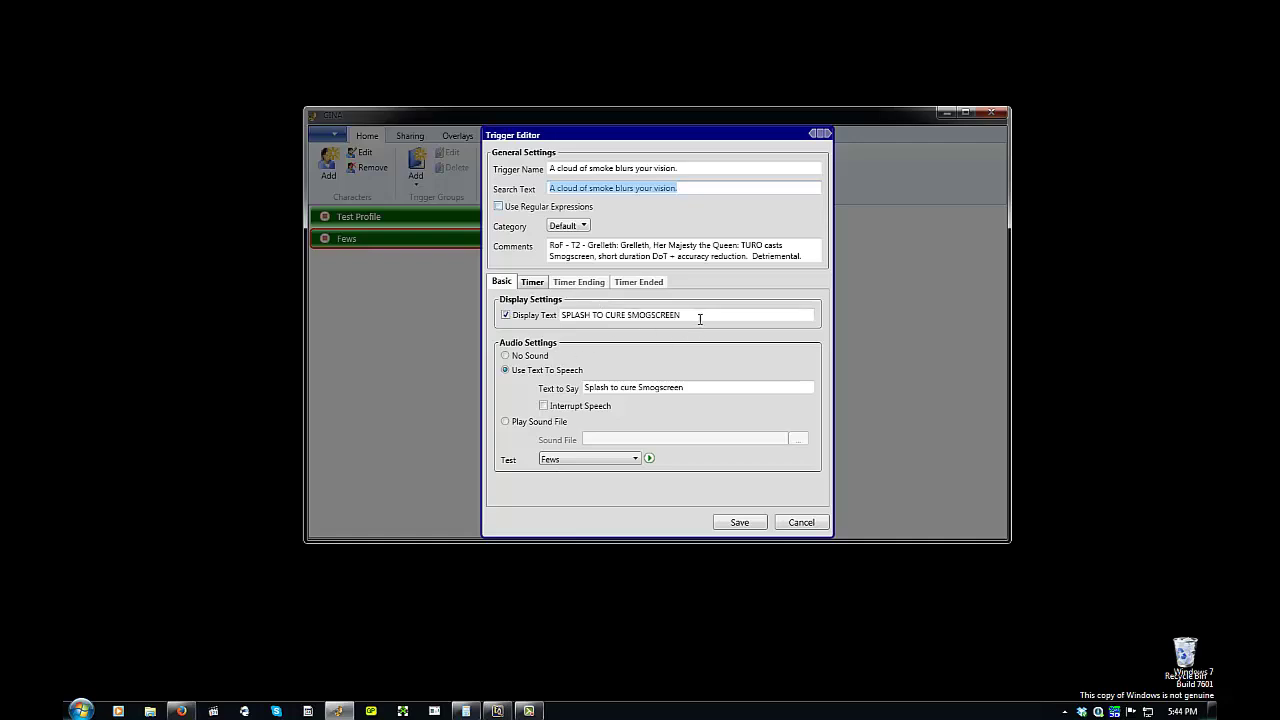
# Test the Smogscreen trigger's display text and text-to-speech alert for the selected character, save the trigger, and collapse the Grelleth group.
pyautogui.moveTo(692, 316); pyautogui.dragTo(575, 315)
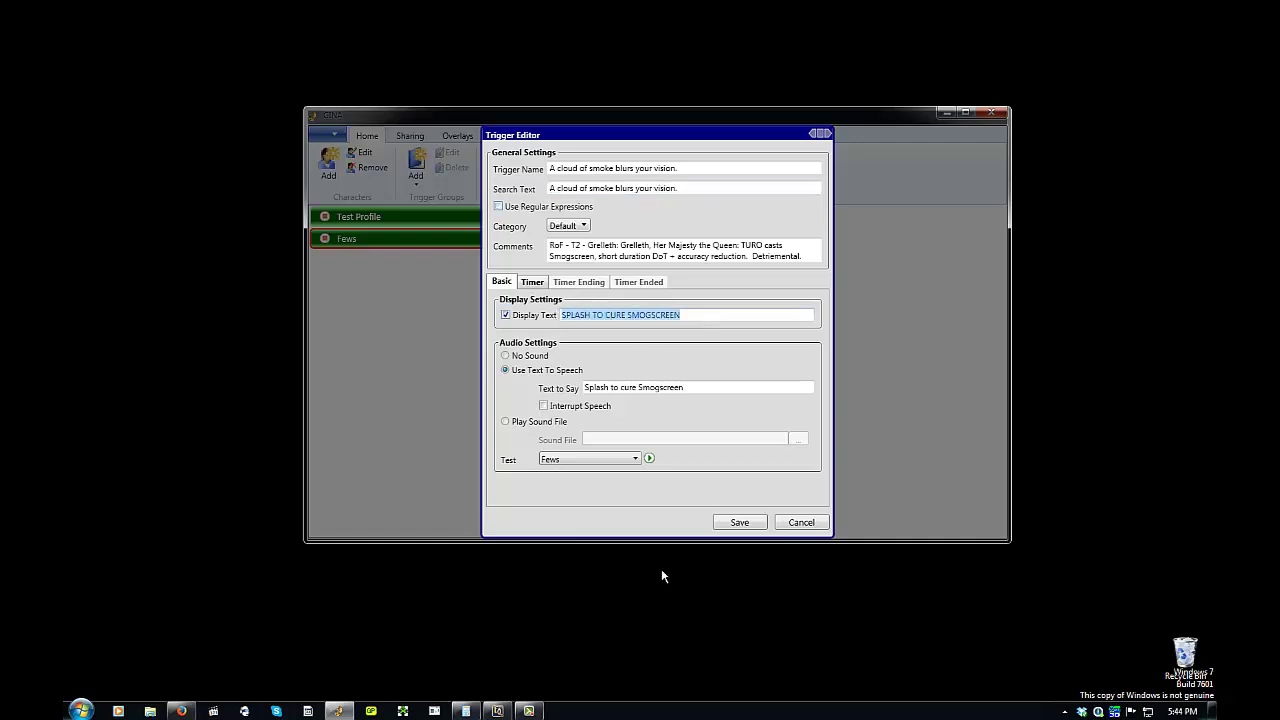
pyautogui.click(650, 460)
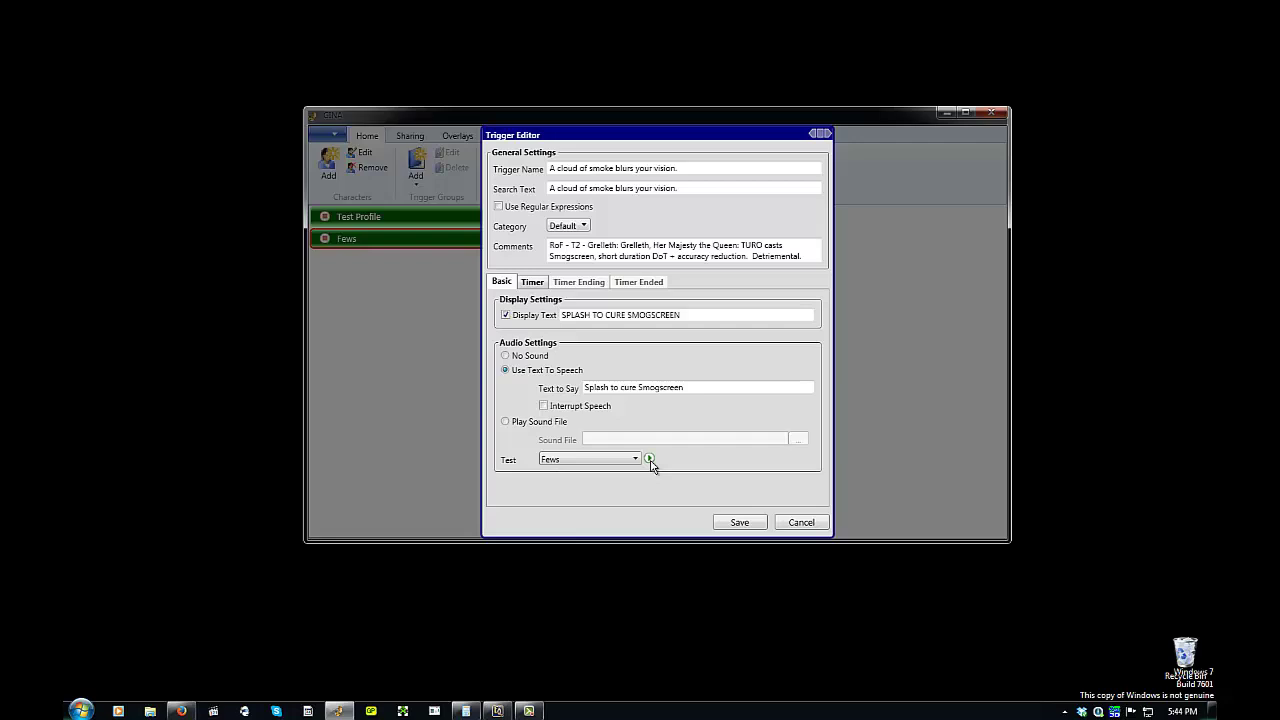
pyautogui.click(647, 459)
pyautogui.click(740, 523)
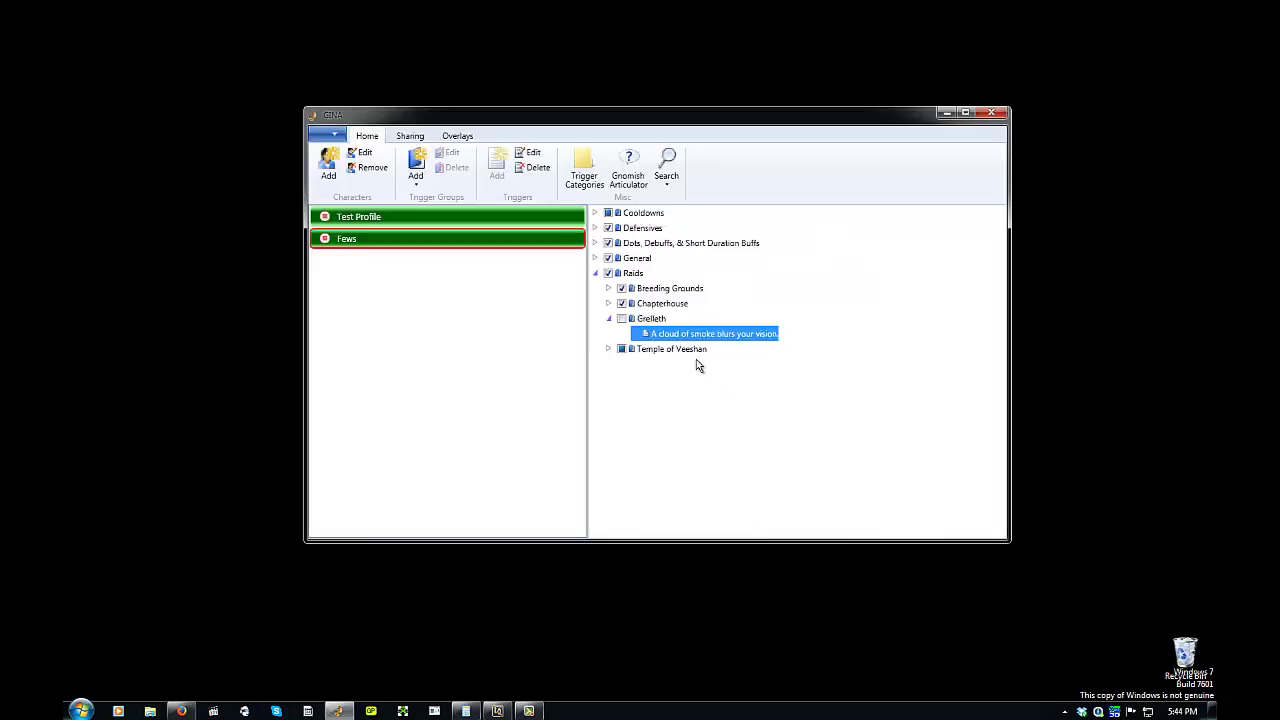
pyautogui.click(609, 319)
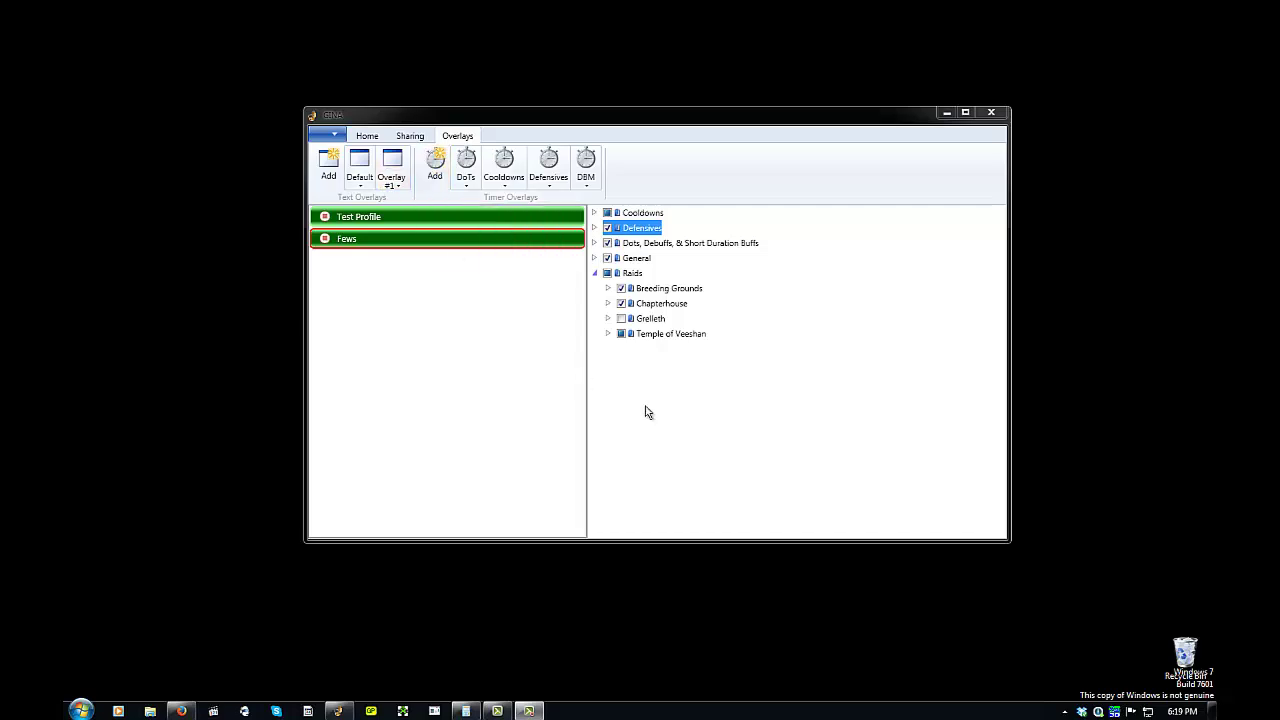
# Return to the trigger management commands and collapse the Raids trigger group.
pyautogui.click(362, 136)
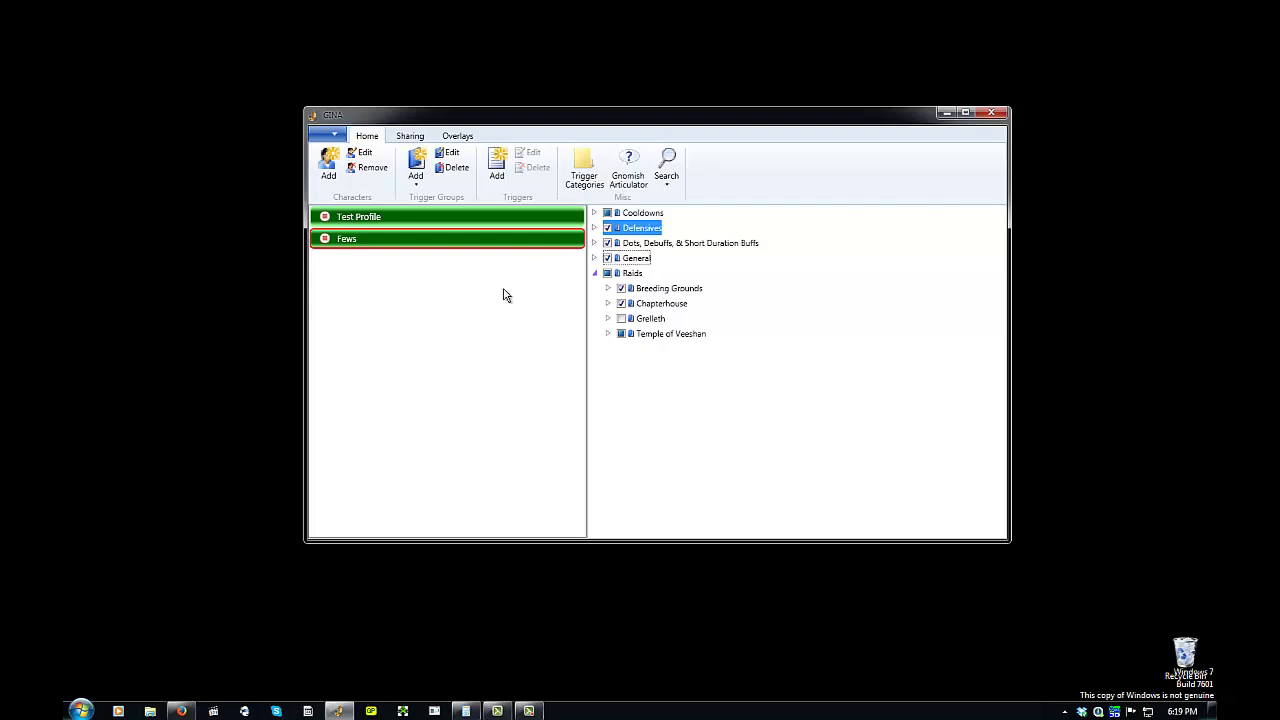
pyautogui.click(591, 275)
pyautogui.click(591, 275)
pyautogui.click(596, 275)
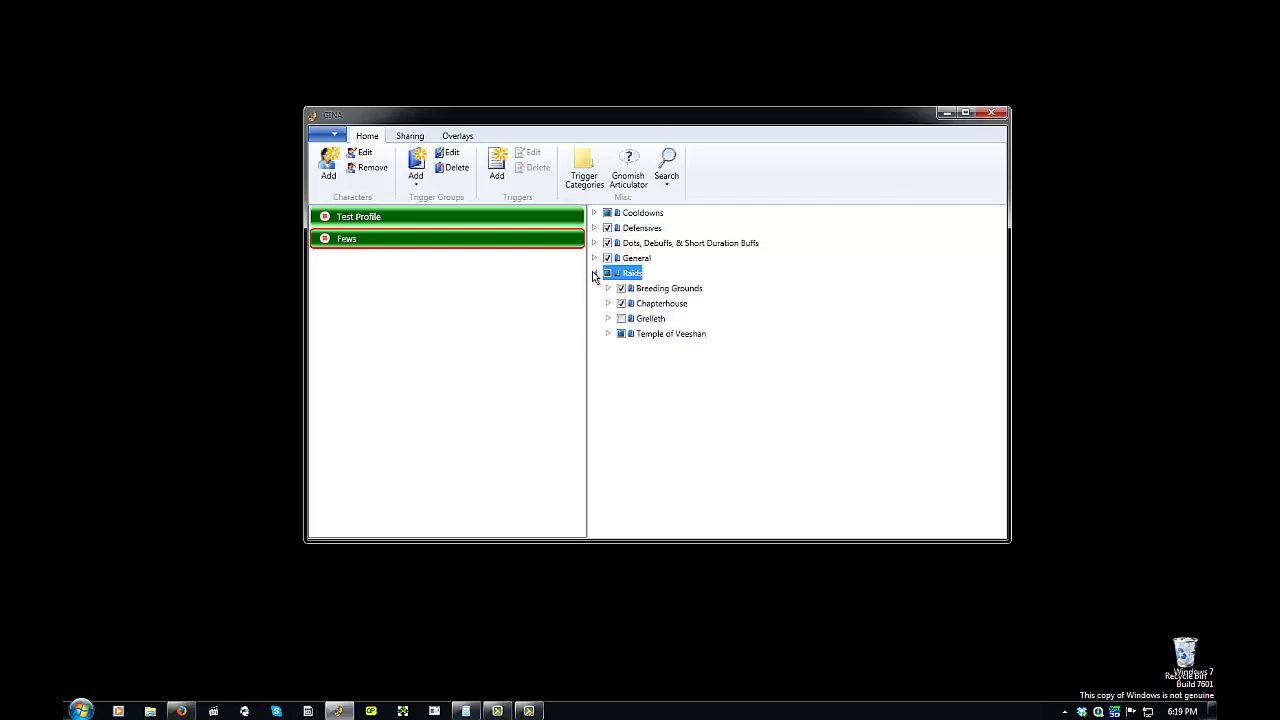
pyautogui.click(596, 276)
pyautogui.click(595, 273)
pyautogui.click(595, 273)
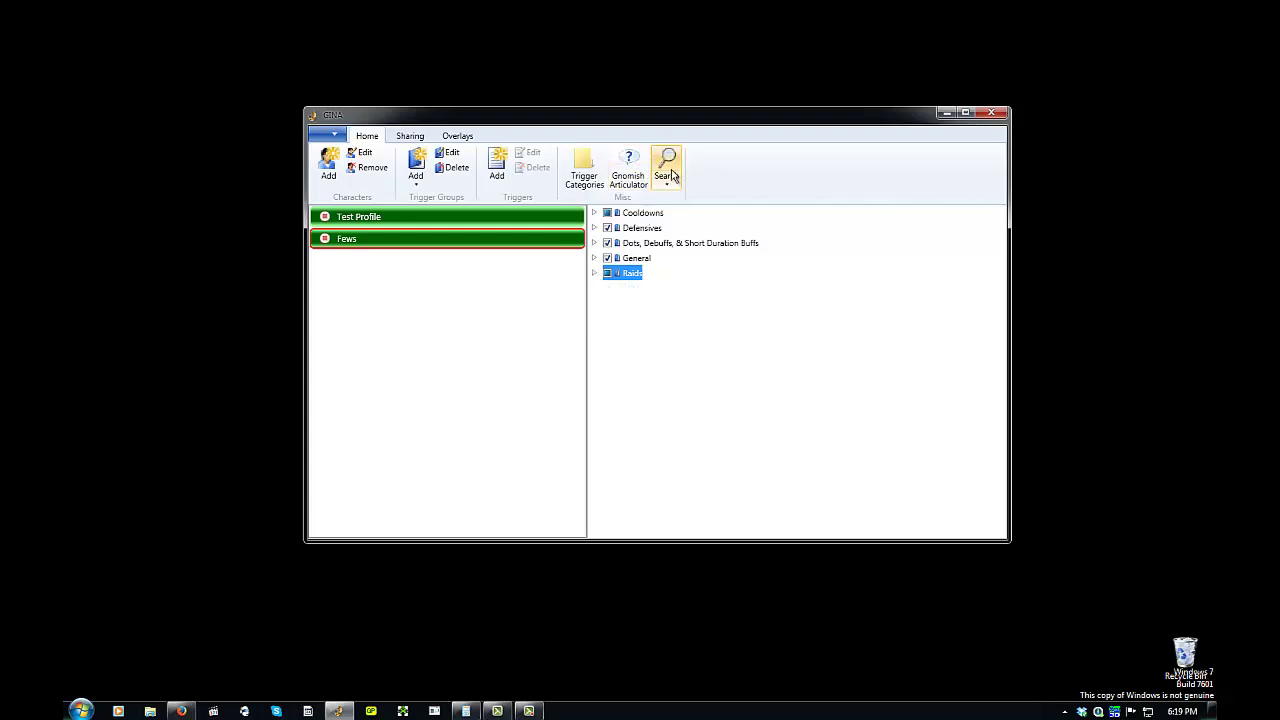
# Open the on-screen layout editors for the Overlay #1 text overlay and the DoTs, Defensives and DBM timer overlays.
pyautogui.click(447, 137)
pyautogui.click(391, 165)
pyautogui.click(467, 165)
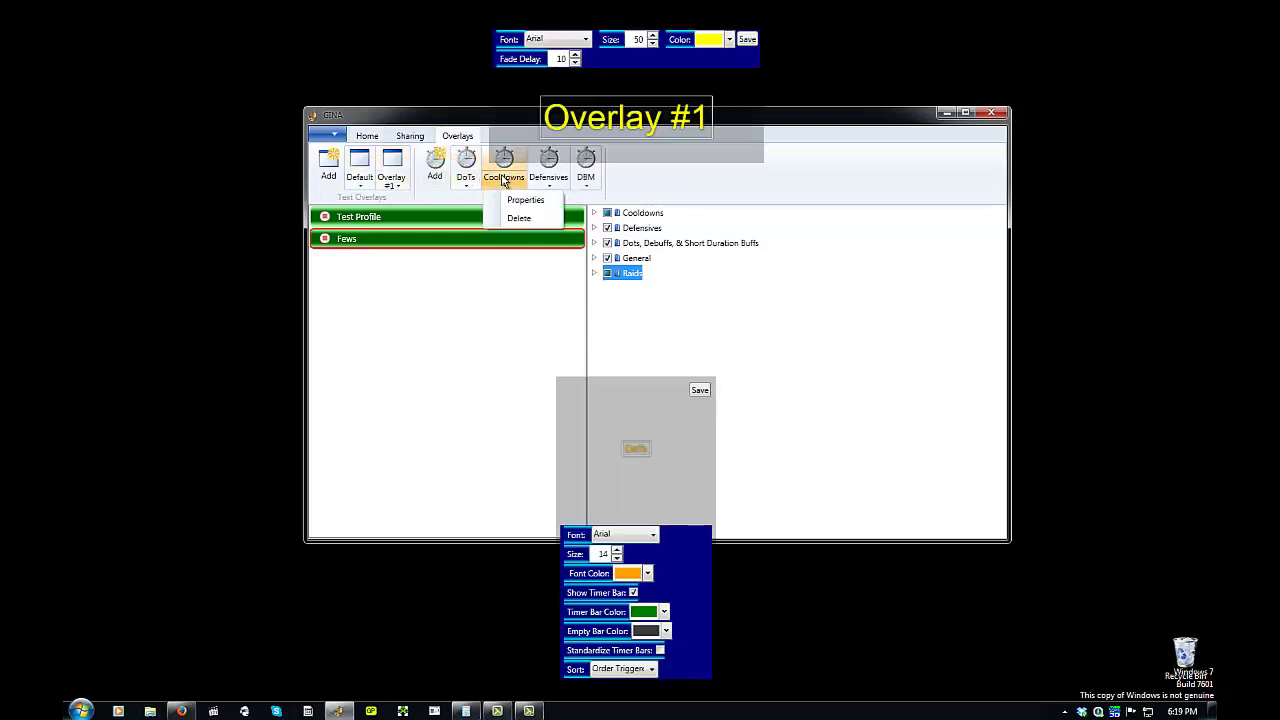
pyautogui.click(551, 163)
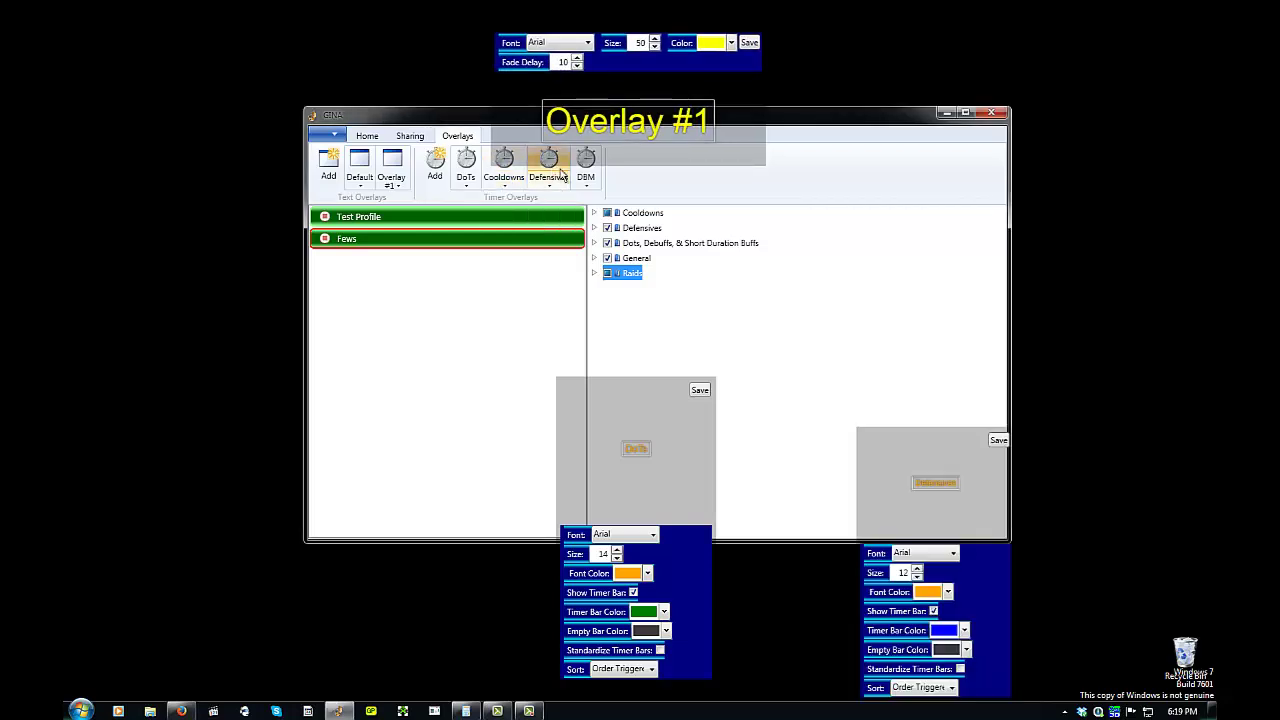
pyautogui.click(586, 172)
pyautogui.click(586, 168)
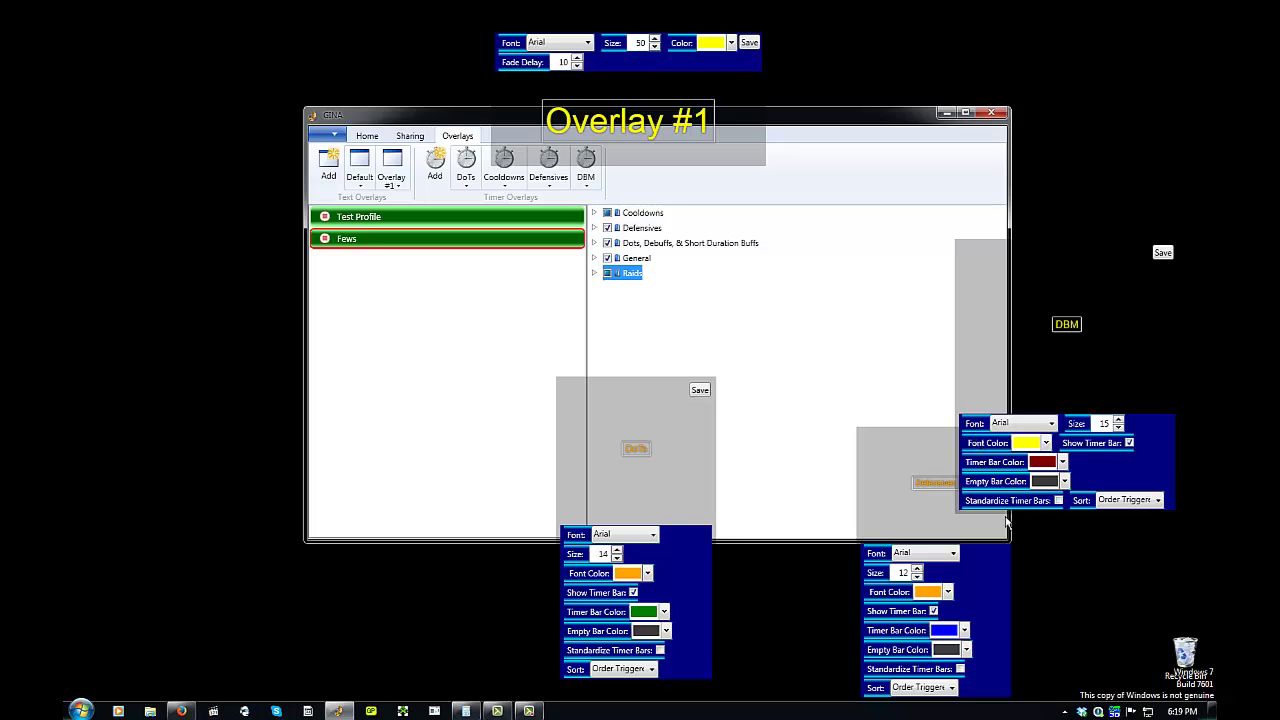
# Save the layouts of the DoTs, DBM and Defensives timer overlays and the Overlay #1 text overlay.
pyautogui.click(902, 486)
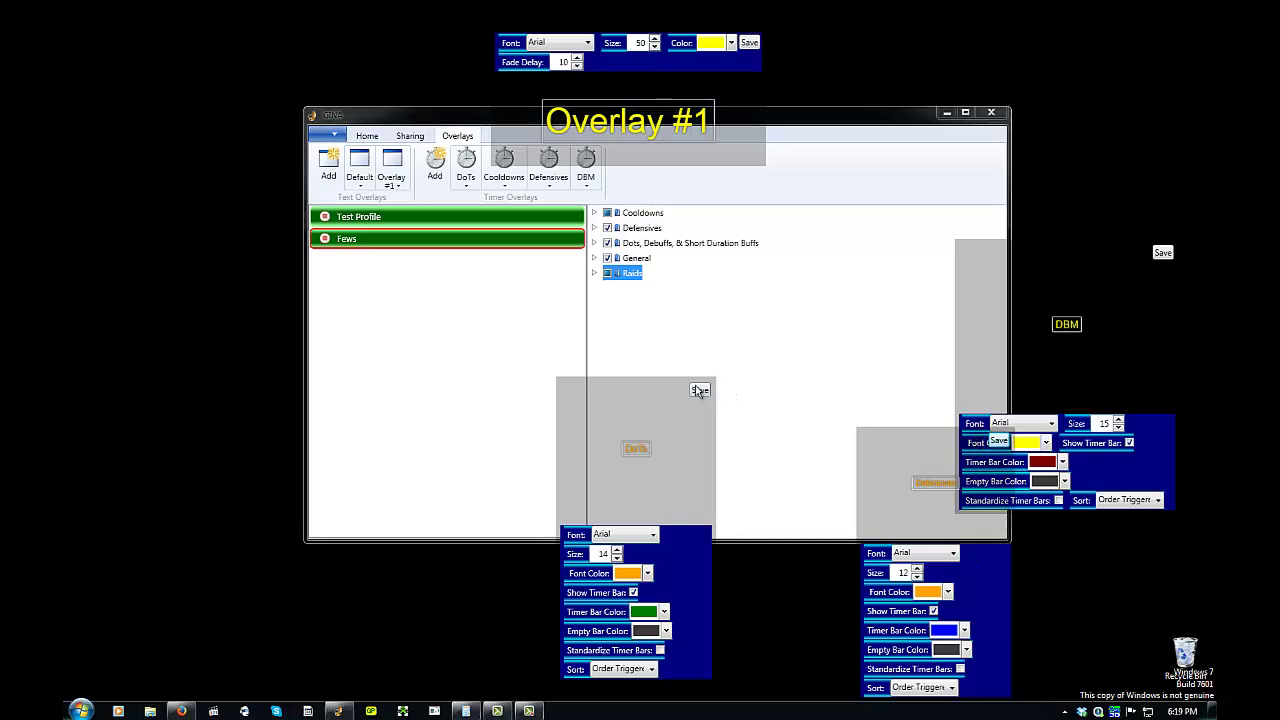
pyautogui.click(700, 389)
pyautogui.click(1163, 253)
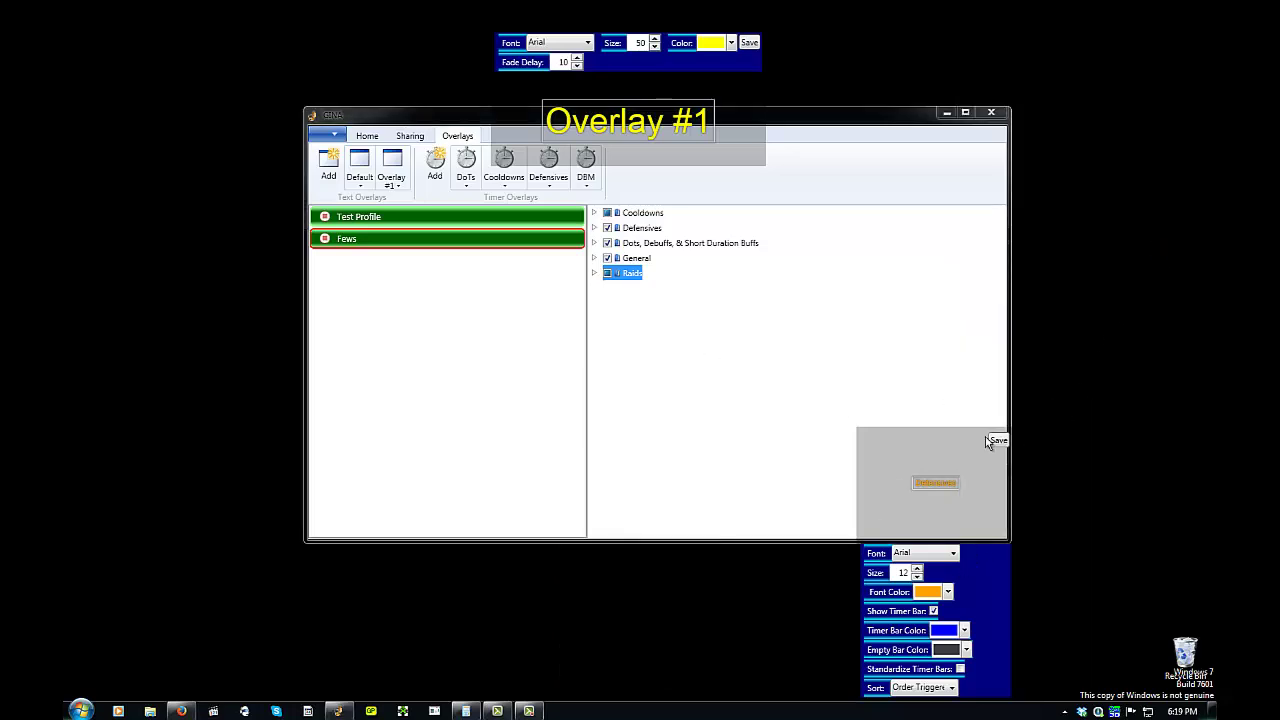
pyautogui.click(997, 440)
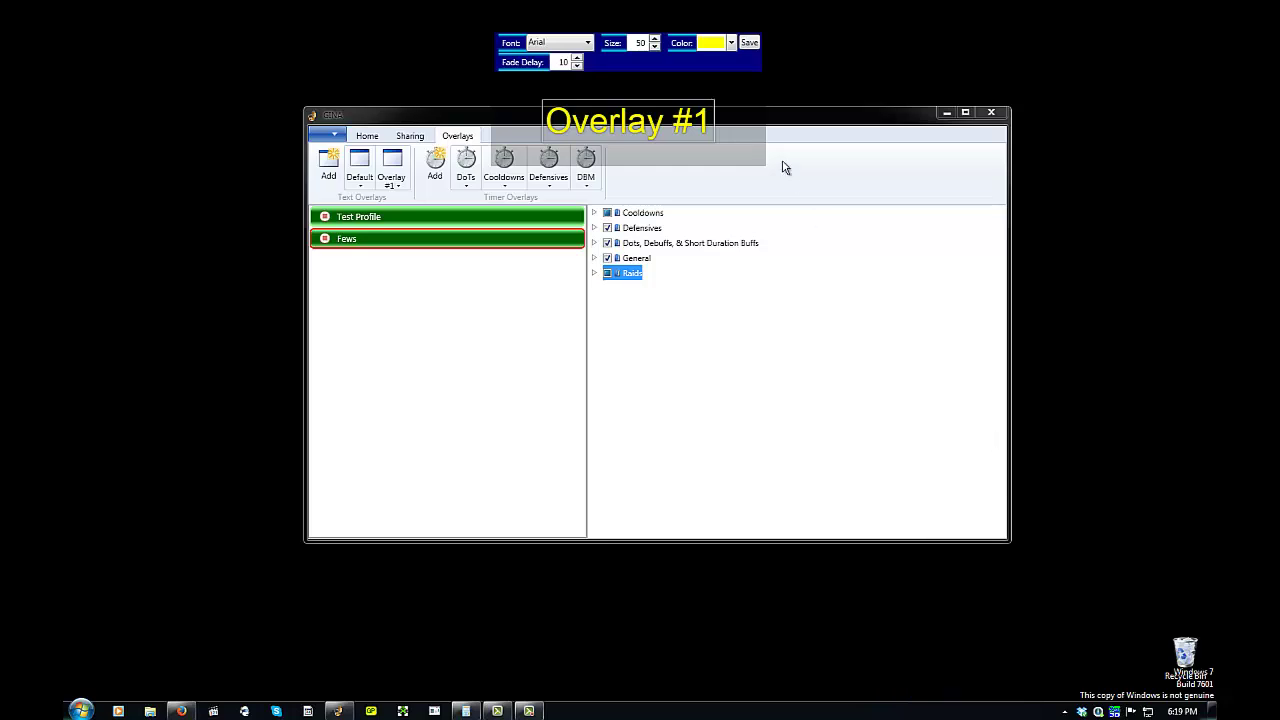
pyautogui.click(750, 43)
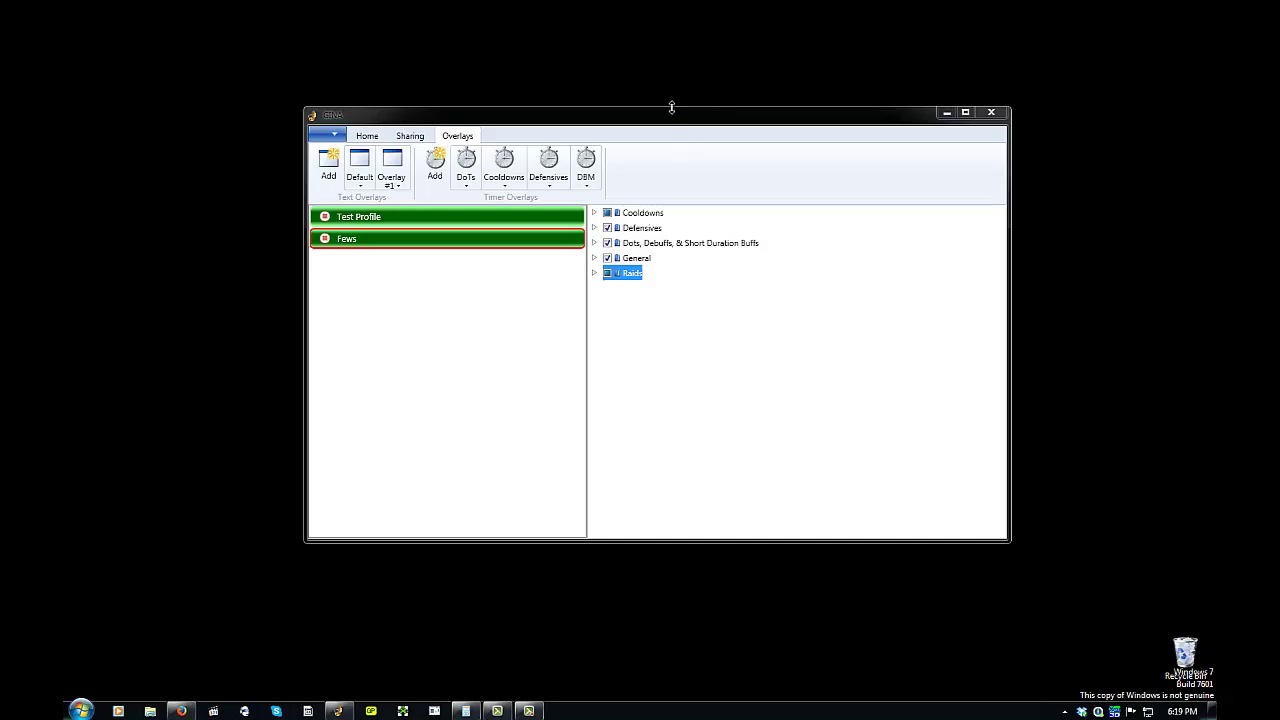
# Enlarge the GINA window by extending its upper, left and lower edges outward.
pyautogui.moveTo(671, 107); pyautogui.dragTo(663, 54)
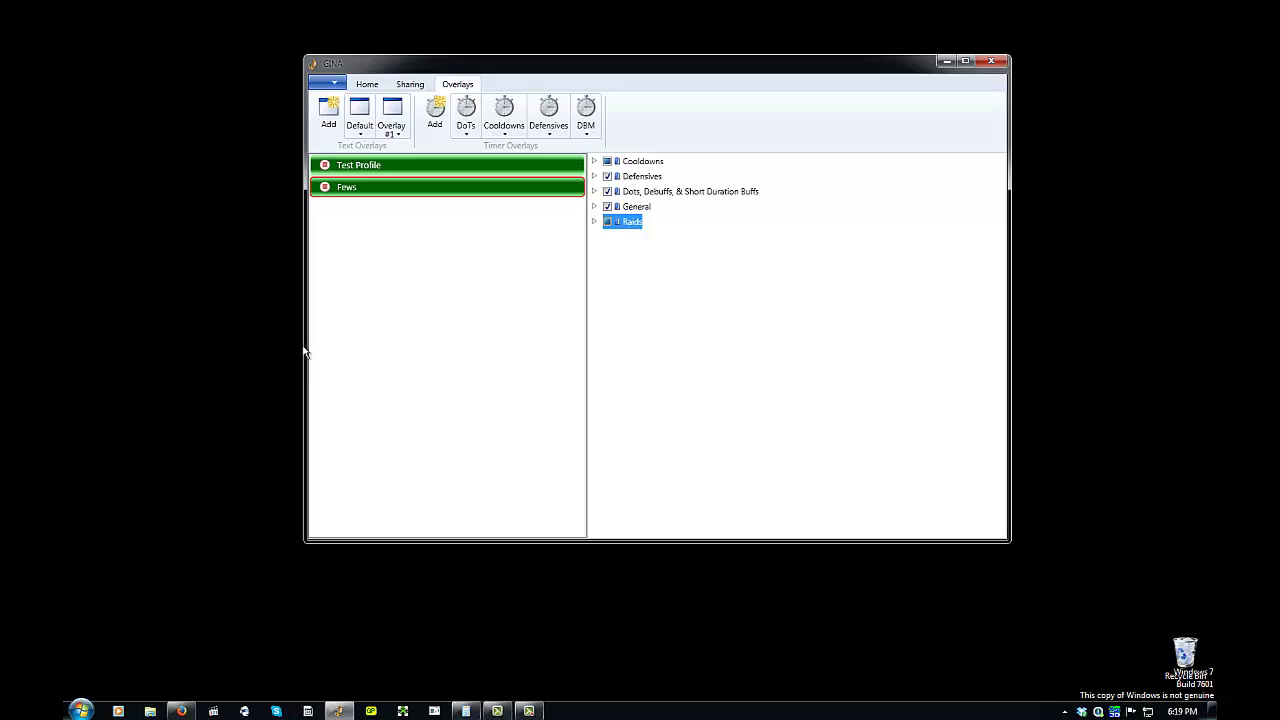
pyautogui.moveTo(305, 349); pyautogui.dragTo(213, 351)
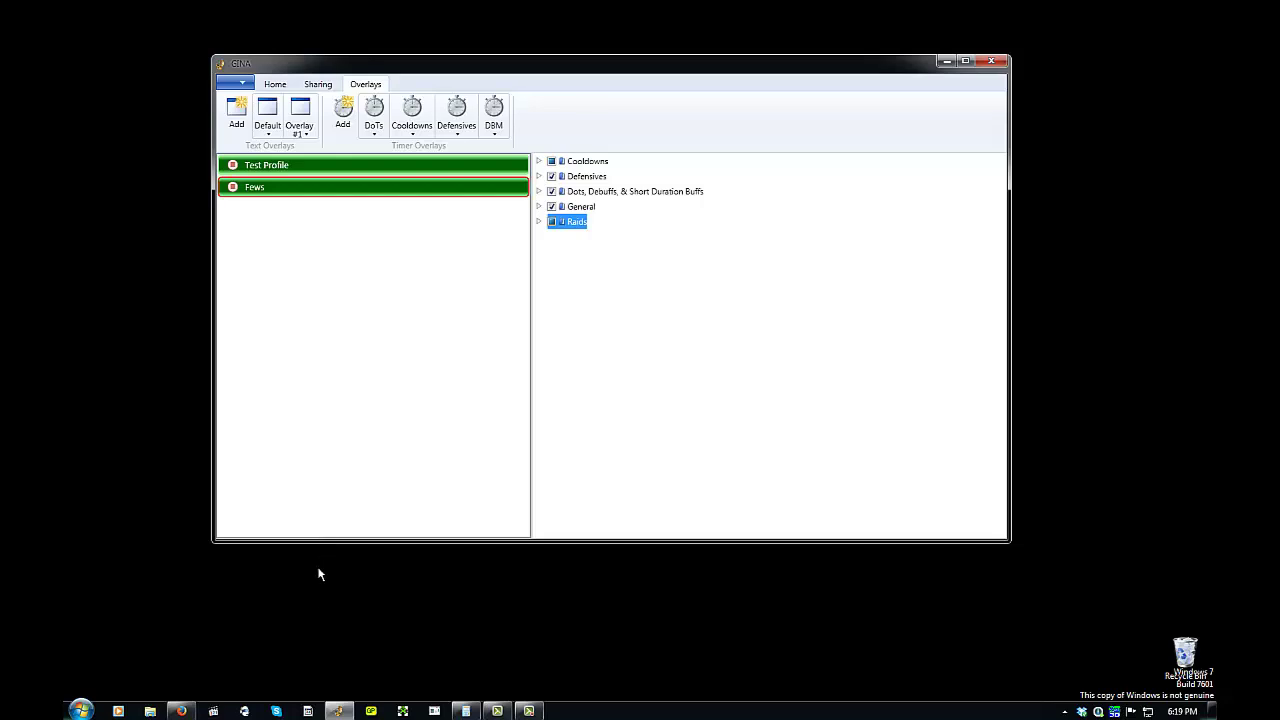
pyautogui.moveTo(312, 542); pyautogui.dragTo(310, 583)
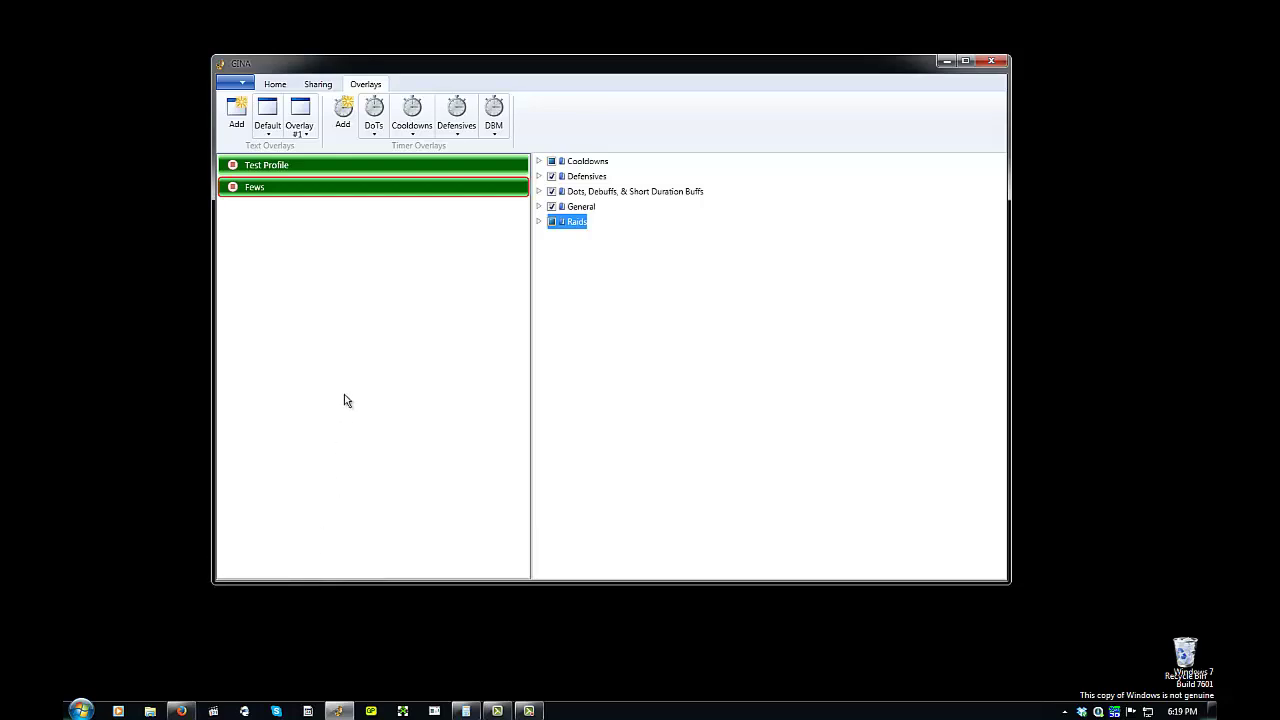